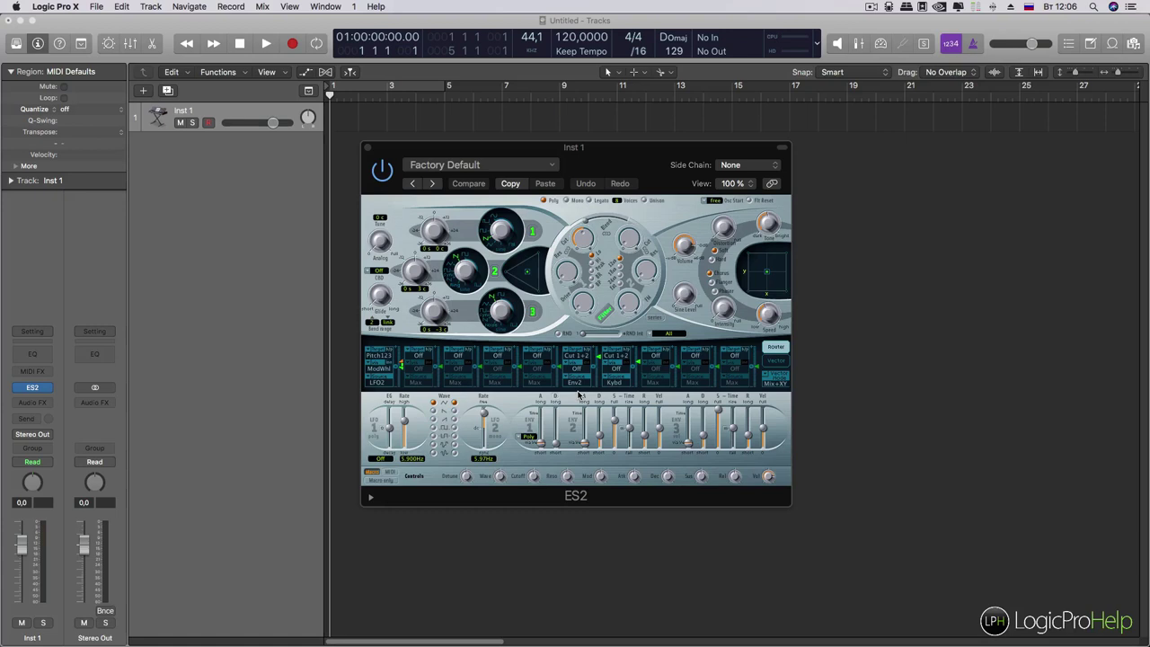
left_click_drag(633, 157, 607, 149)
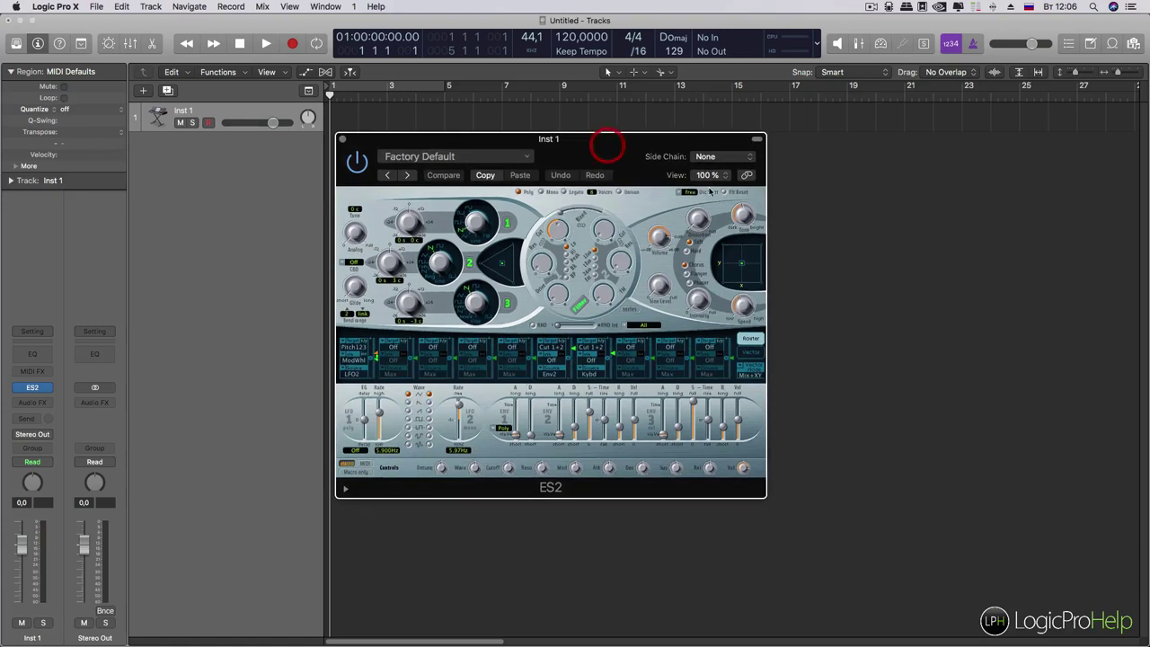
left_click(485, 157)
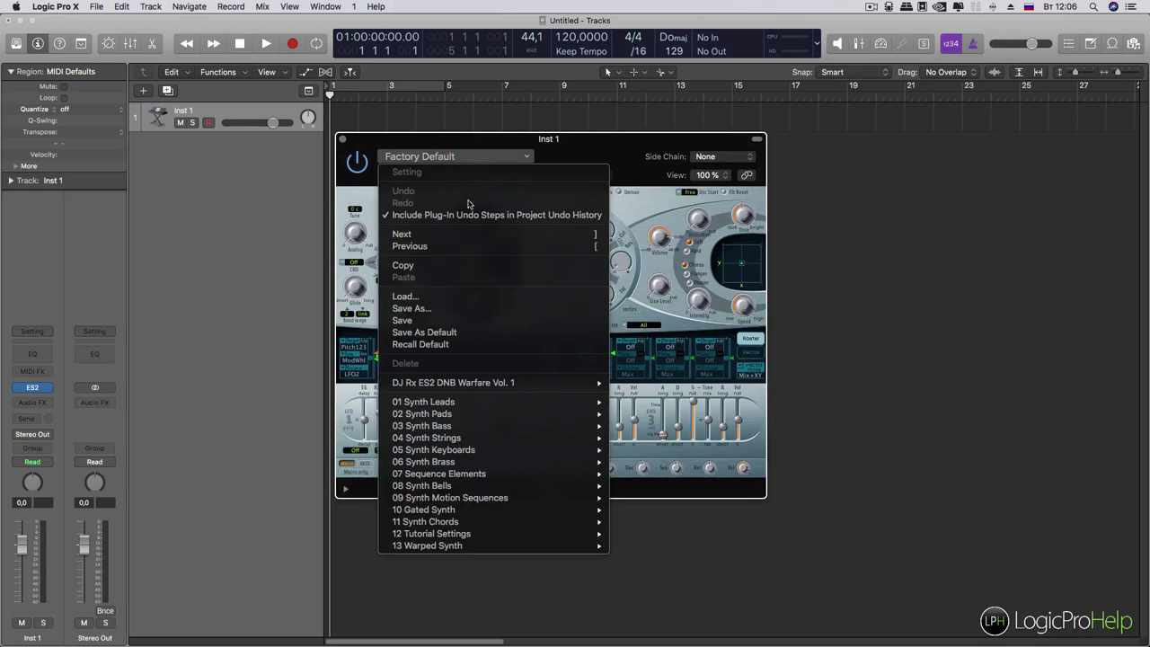
left_click(644, 151)
left_click_drag(645, 152, 633, 198)
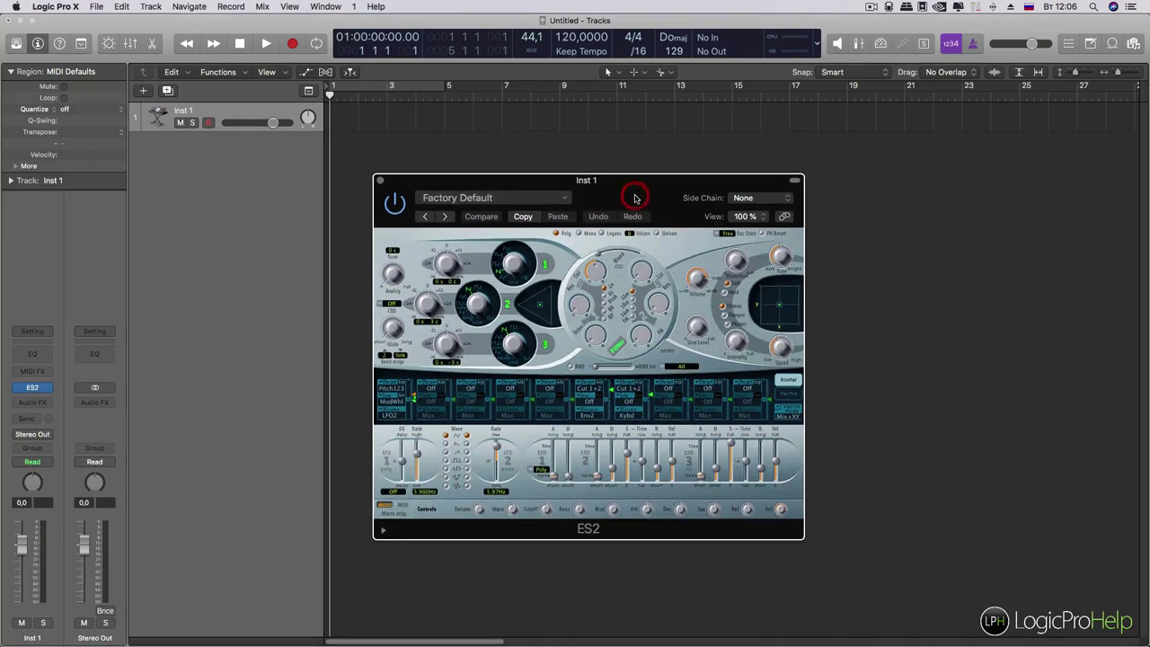
left_click_drag(551, 185, 581, 181)
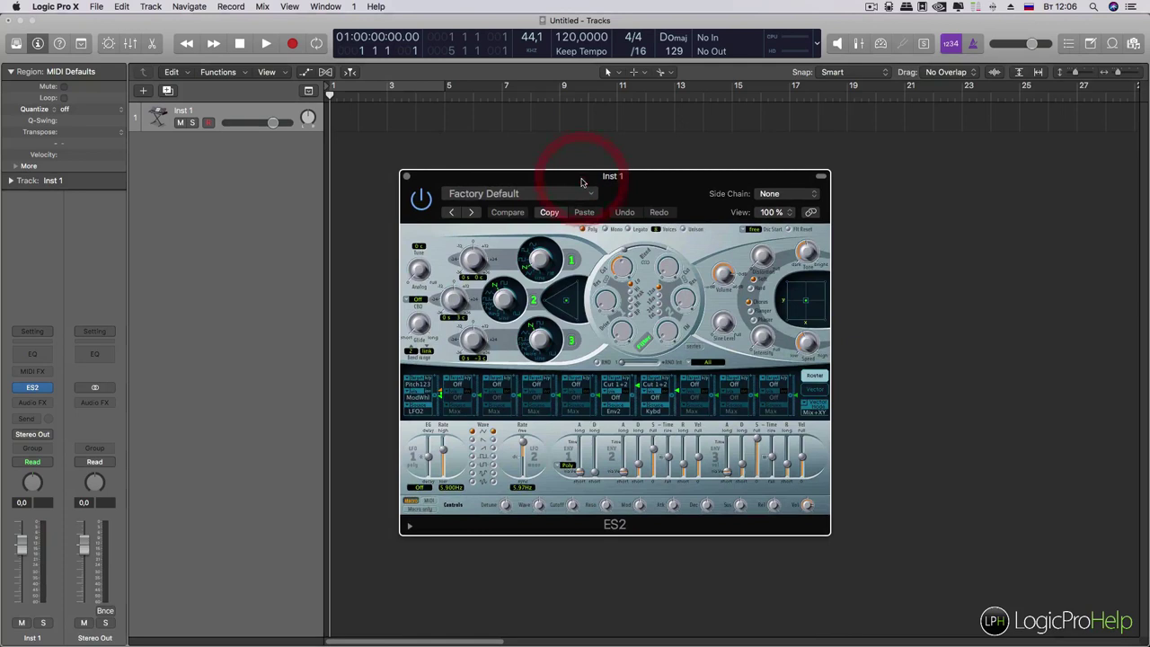
left_click(496, 197)
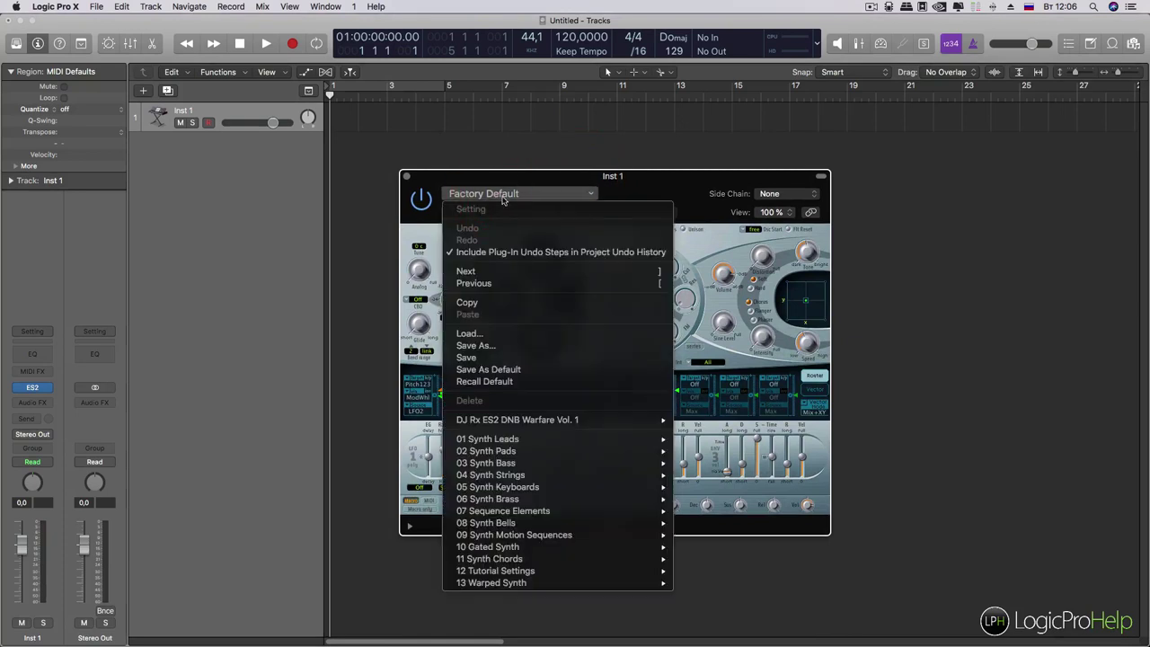
left_click(503, 200)
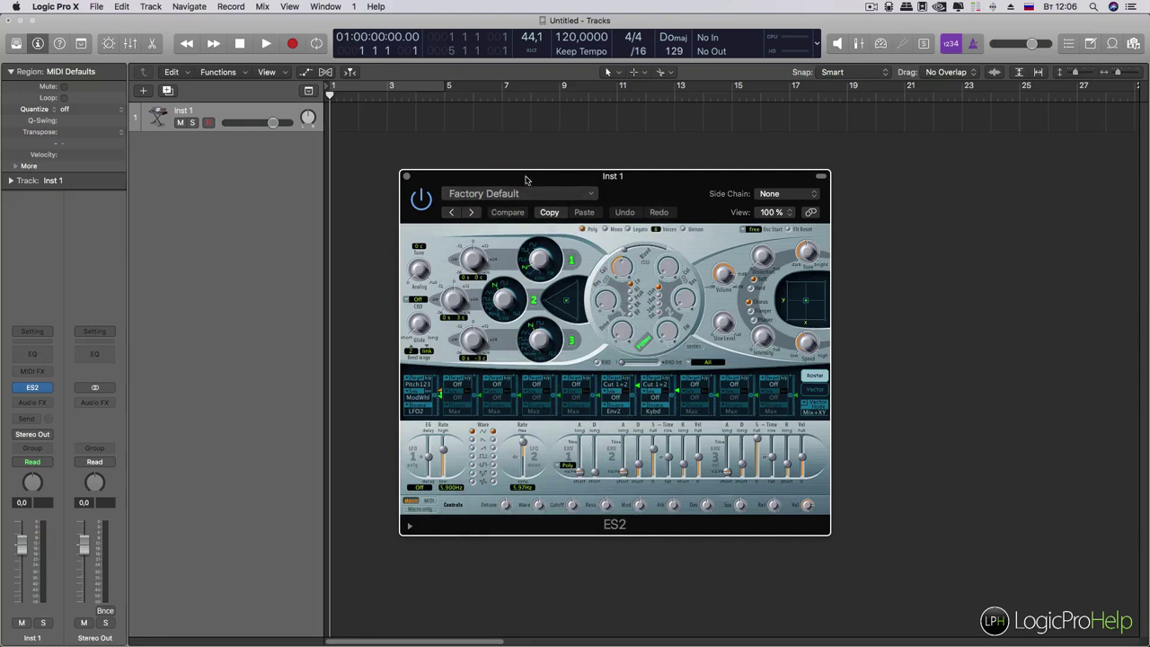
left_click_drag(528, 177, 530, 168)
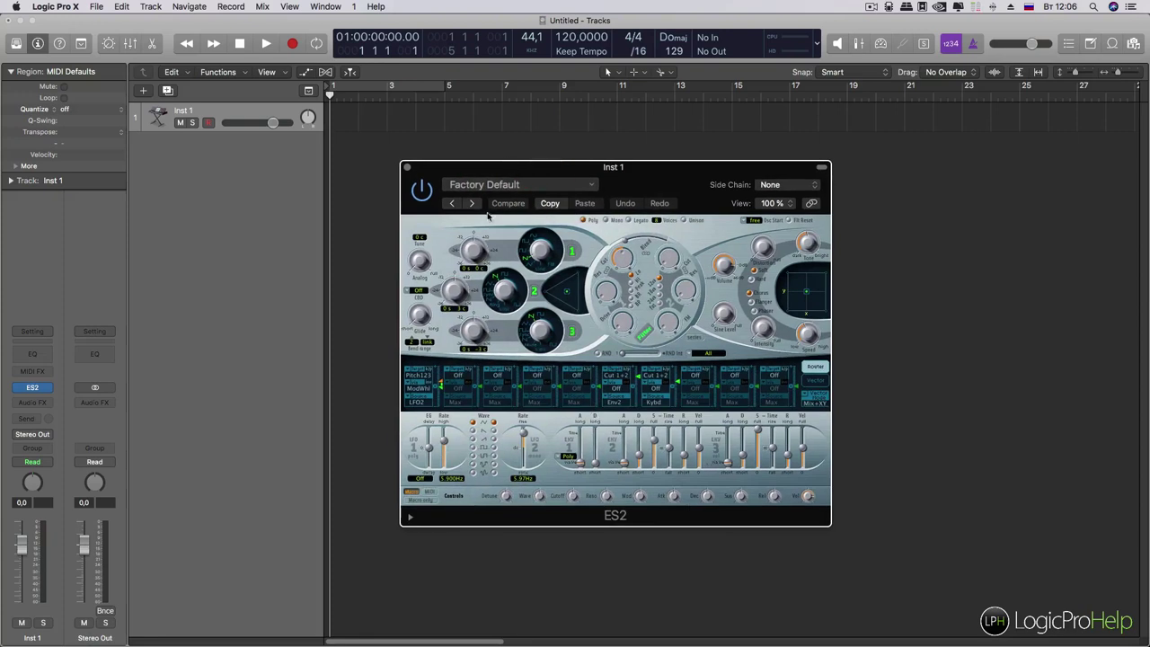
left_click_drag(652, 181, 654, 171)
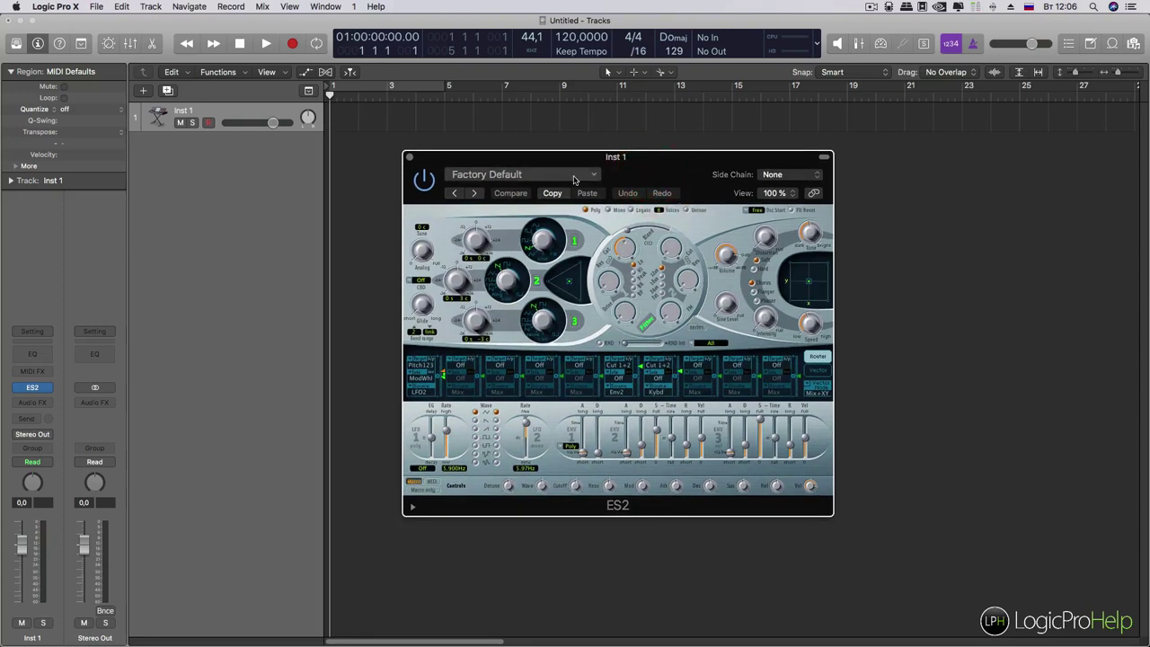
left_click_drag(504, 167, 502, 163)
Look through the ES2 preset categories, from DJ Rx ES2 DNB Warfare Vol. 1 and 01 Synth Leads down to 13 Warped Synth.
left_click(507, 171)
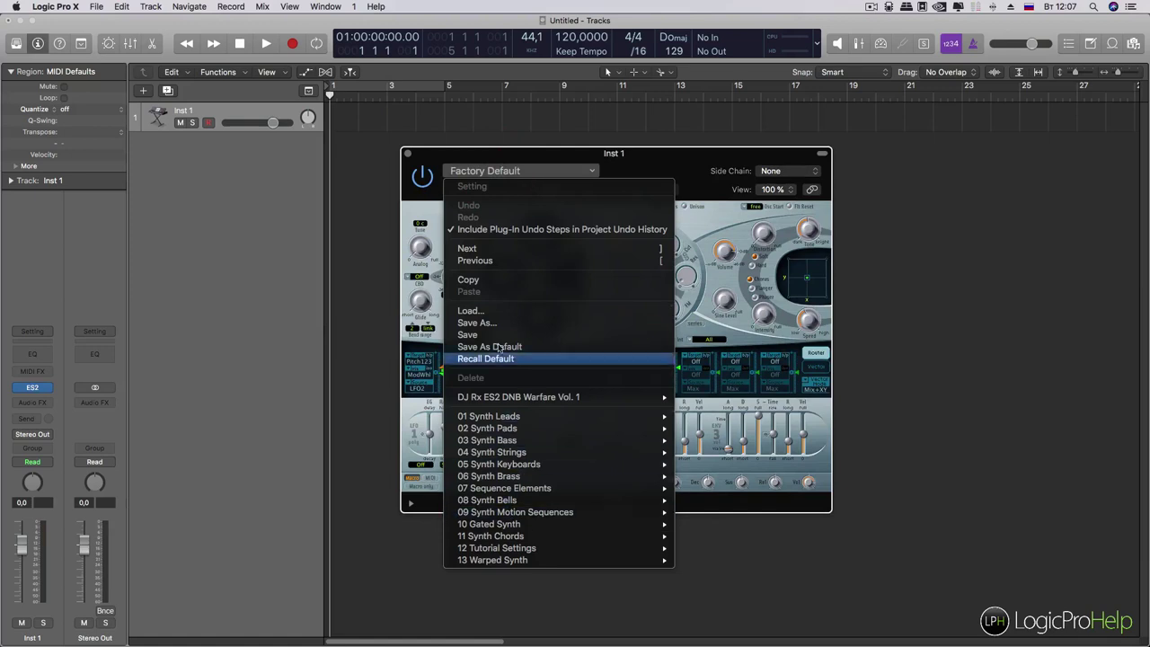
mouse_move(492, 418)
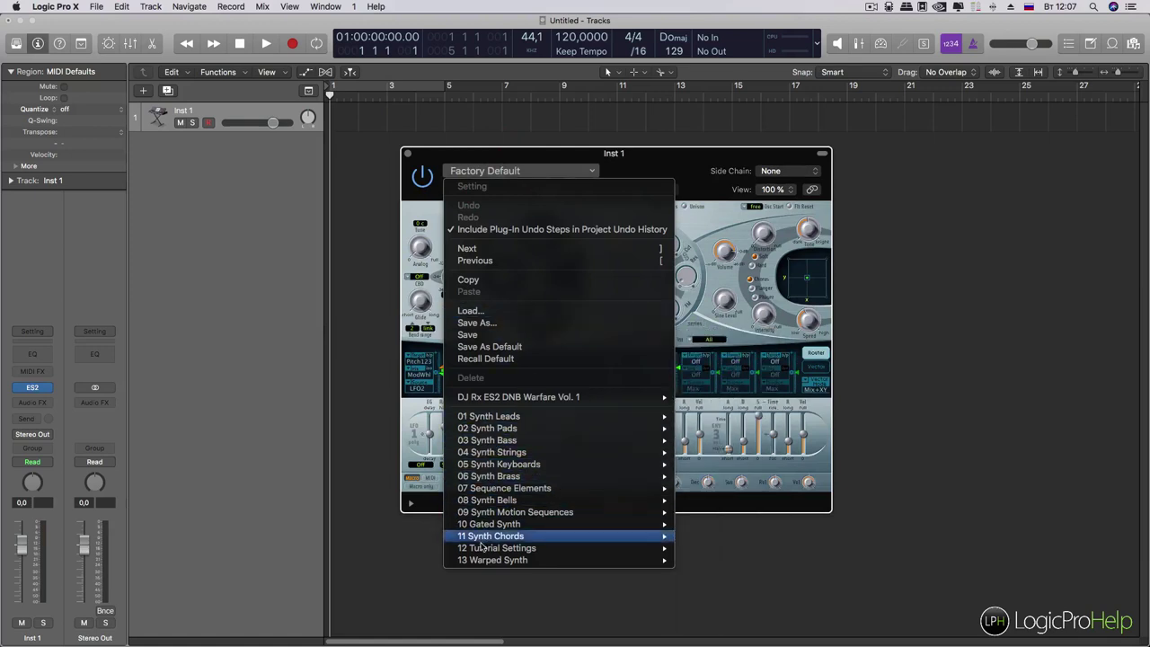
mouse_move(486, 563)
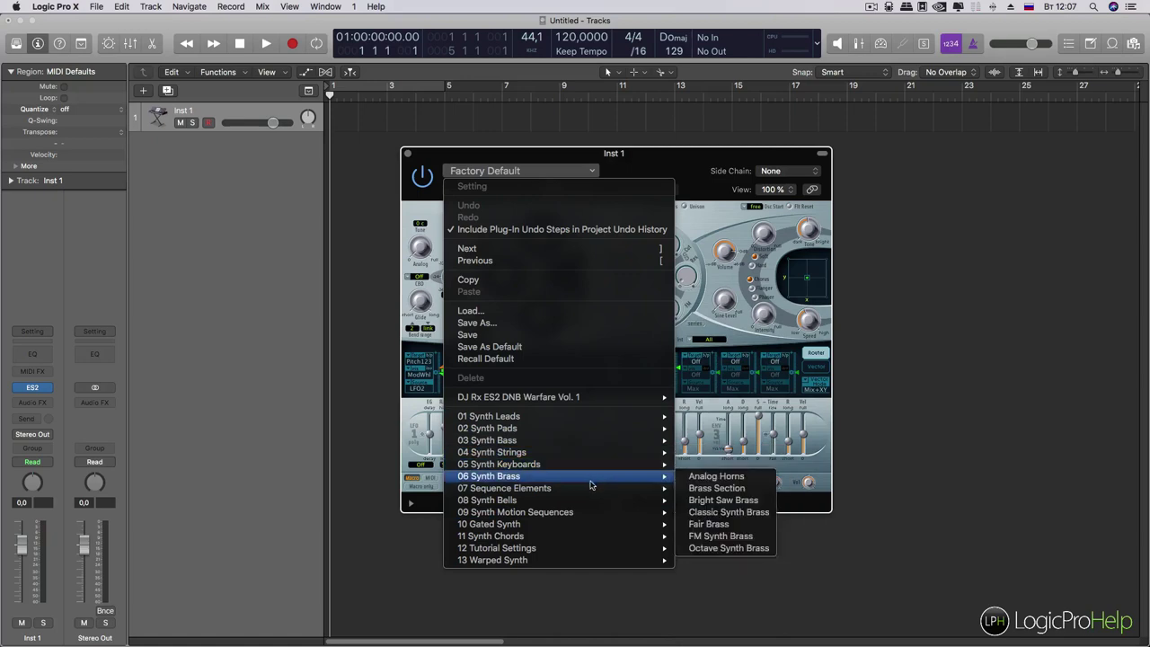
mouse_move(503, 399)
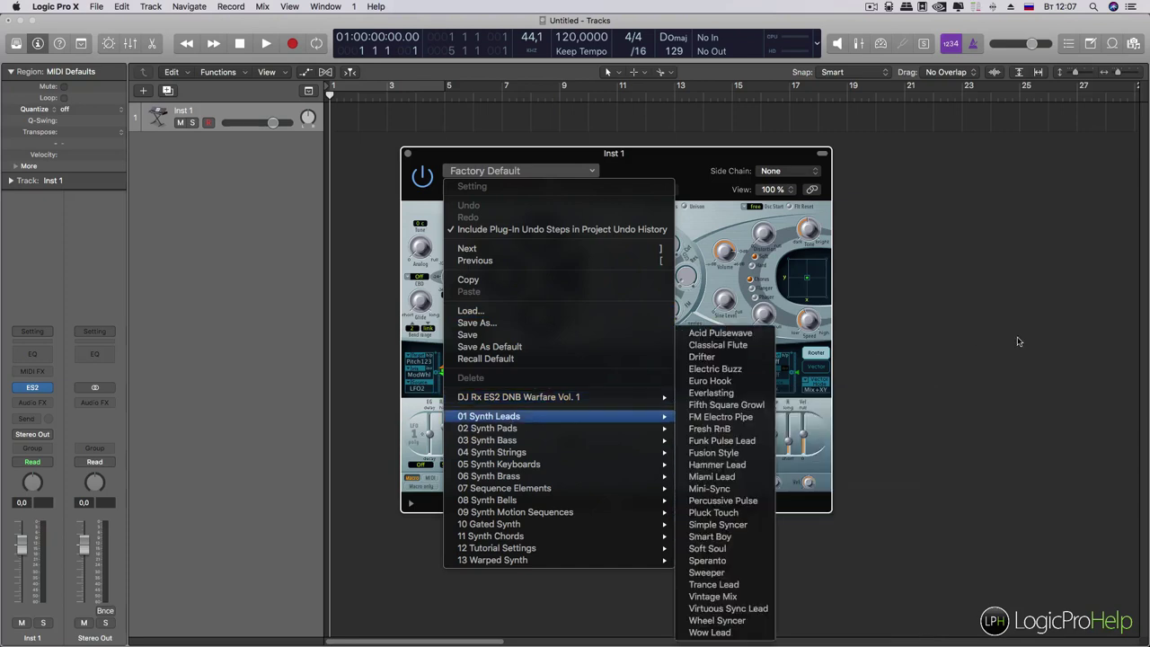
left_click(1010, 338)
Close the ES2 plug-in window and switch to the Finder window showing the ES2 settings folder.
left_click(406, 154)
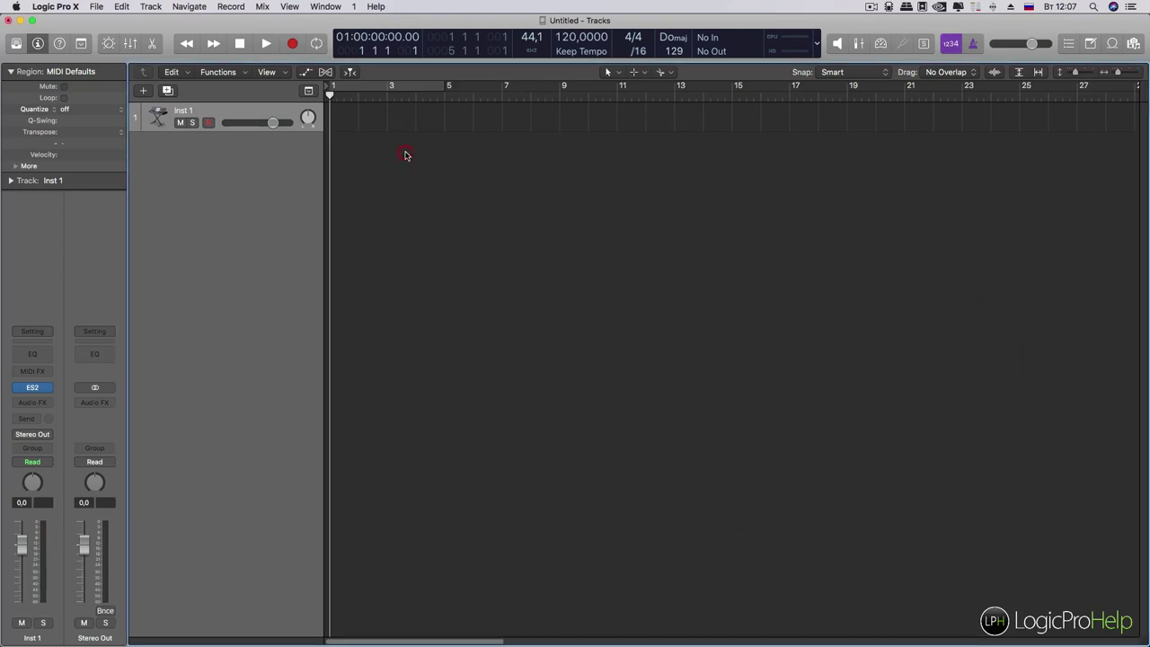
left_click(124, 28)
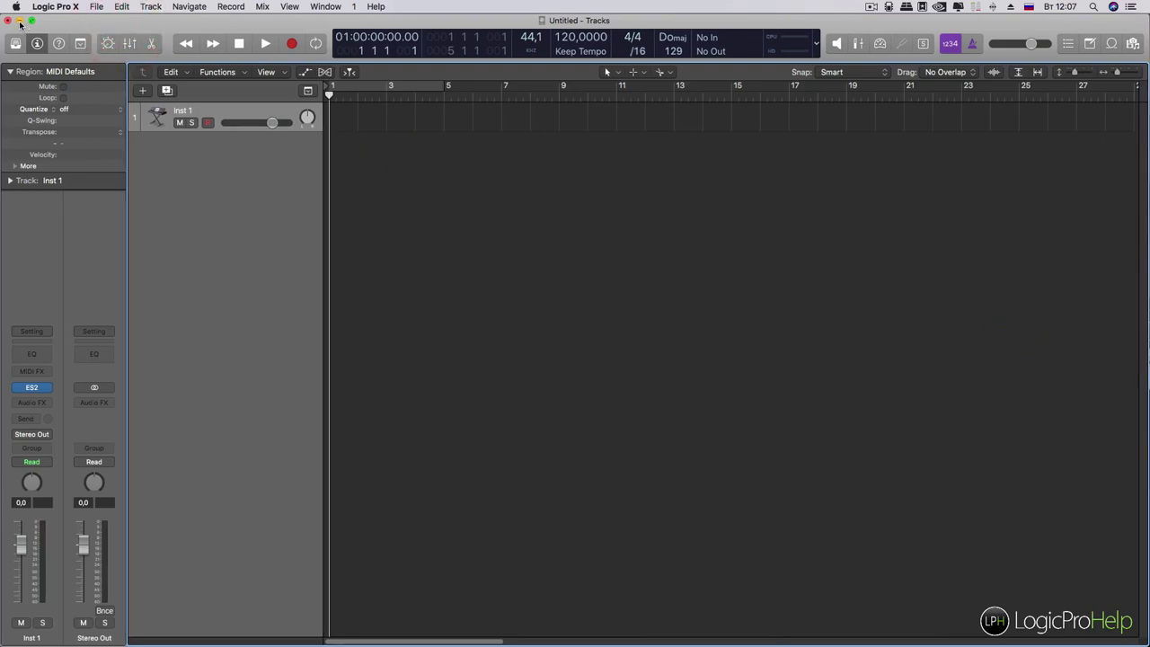
left_click(65, 20)
mouse_move(189, 639)
left_click(45, 636)
left_click_drag(537, 235, 384, 239)
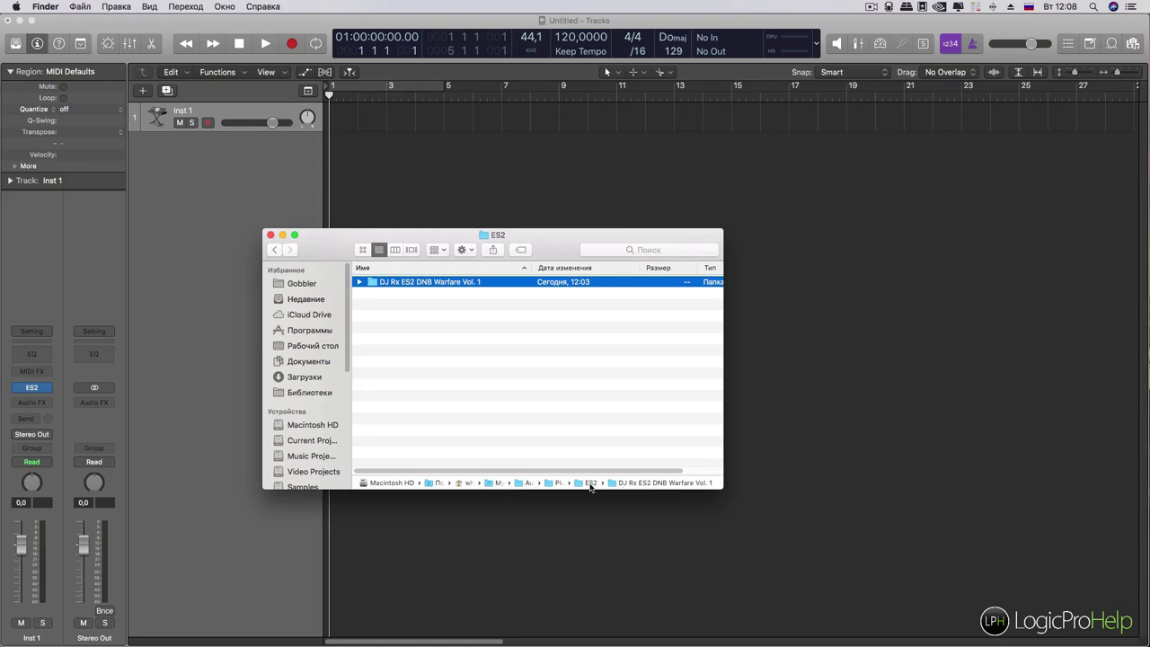
Expand the DJ Rx ES2 DNB Warfare Vol. 1 folder, examine its contents, and collapse it again.
left_click(457, 304)
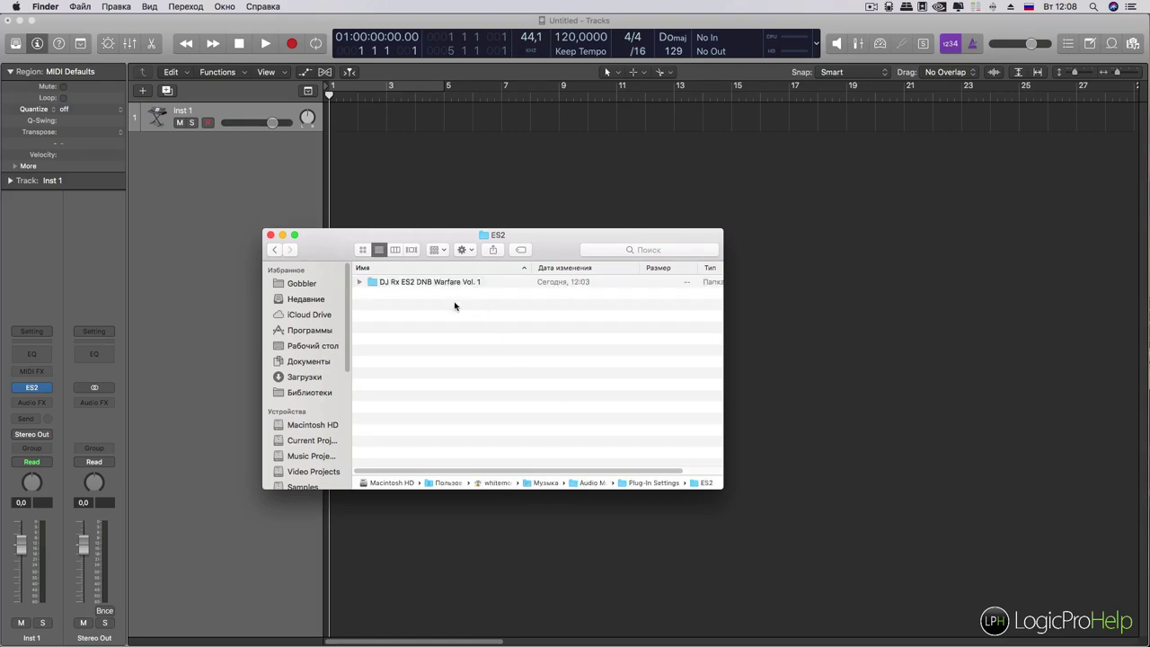
left_click(410, 287)
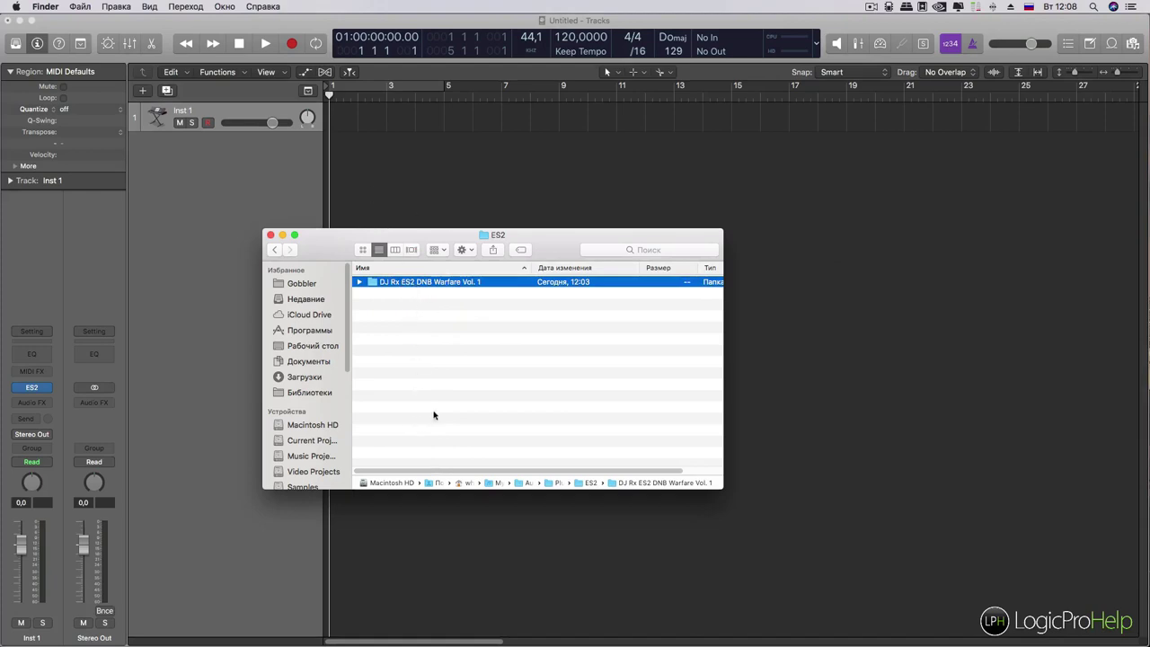
left_click(395, 350)
left_click(423, 284)
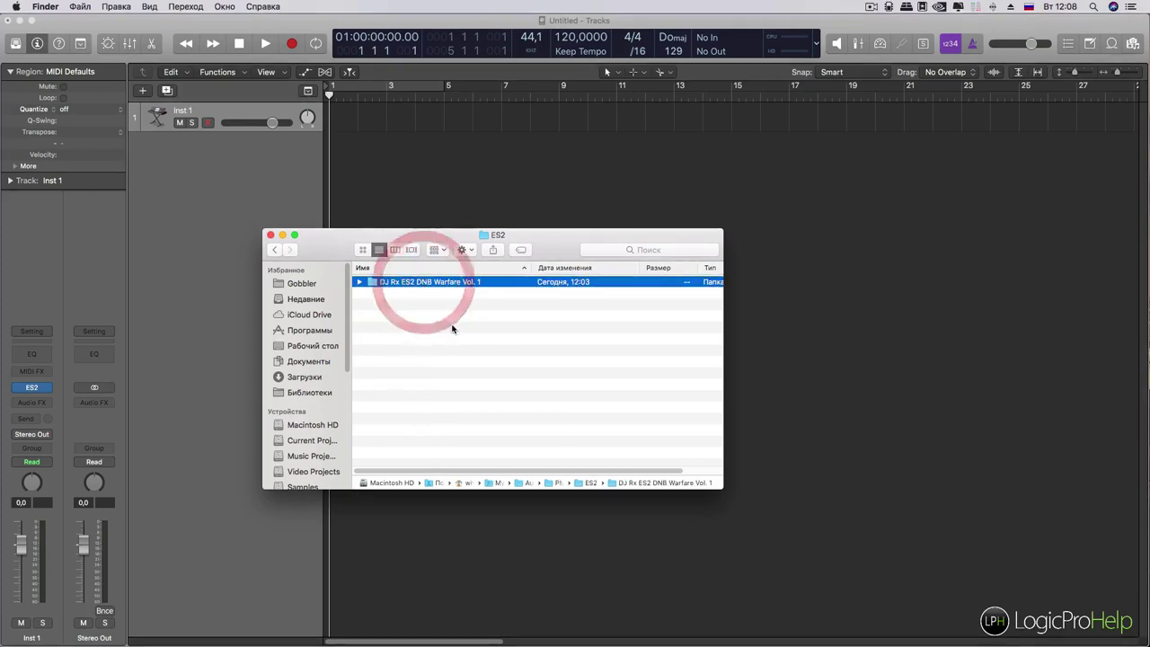
left_click(478, 445)
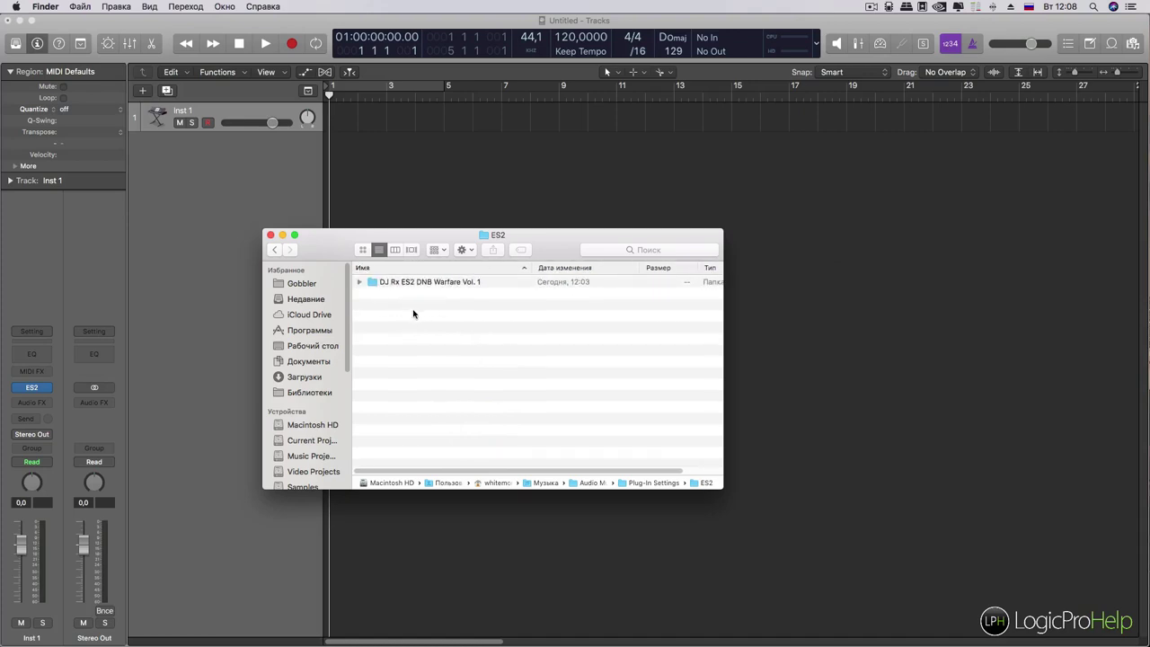
left_click(403, 285)
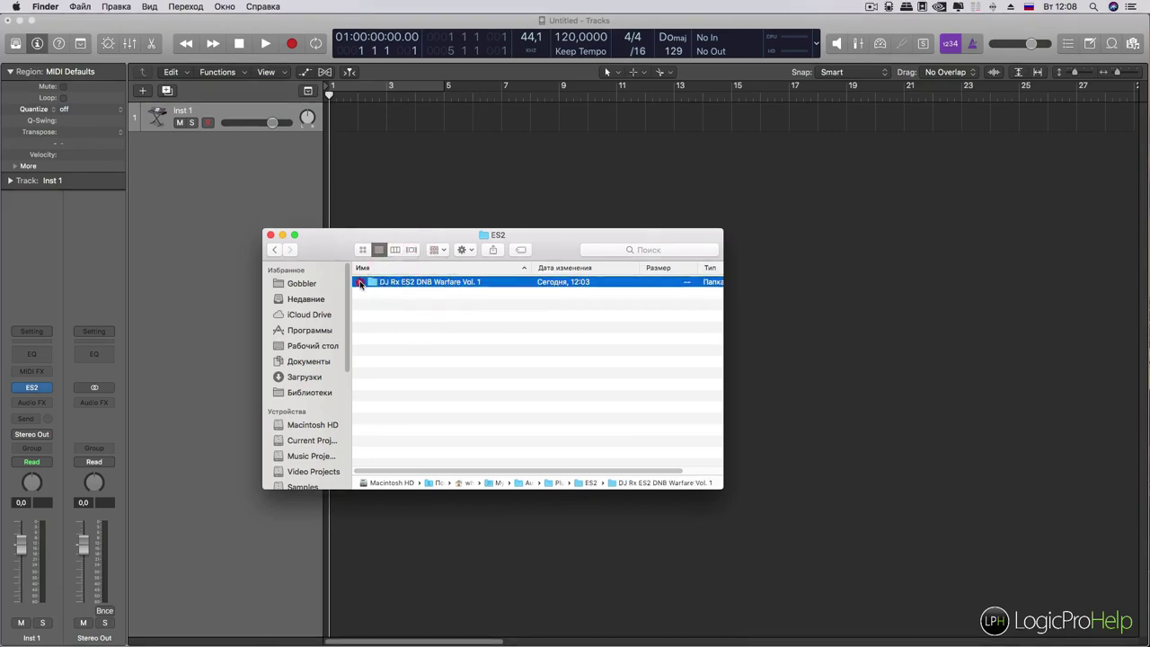
left_click(360, 283)
scroll(447, 371, "down", 5)
scroll(446, 371, "up", 5)
left_click(359, 282)
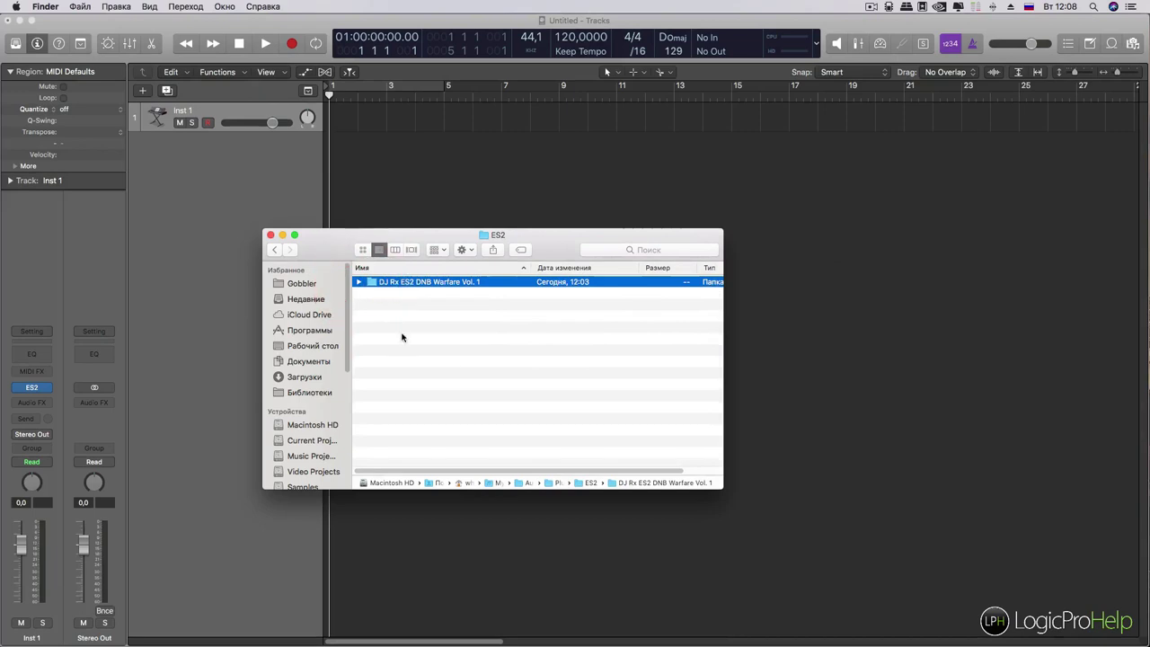
left_click(504, 363)
Go back to the Plug-In Settings folder and look through the folders for the individual plug-ins.
left_click(274, 249)
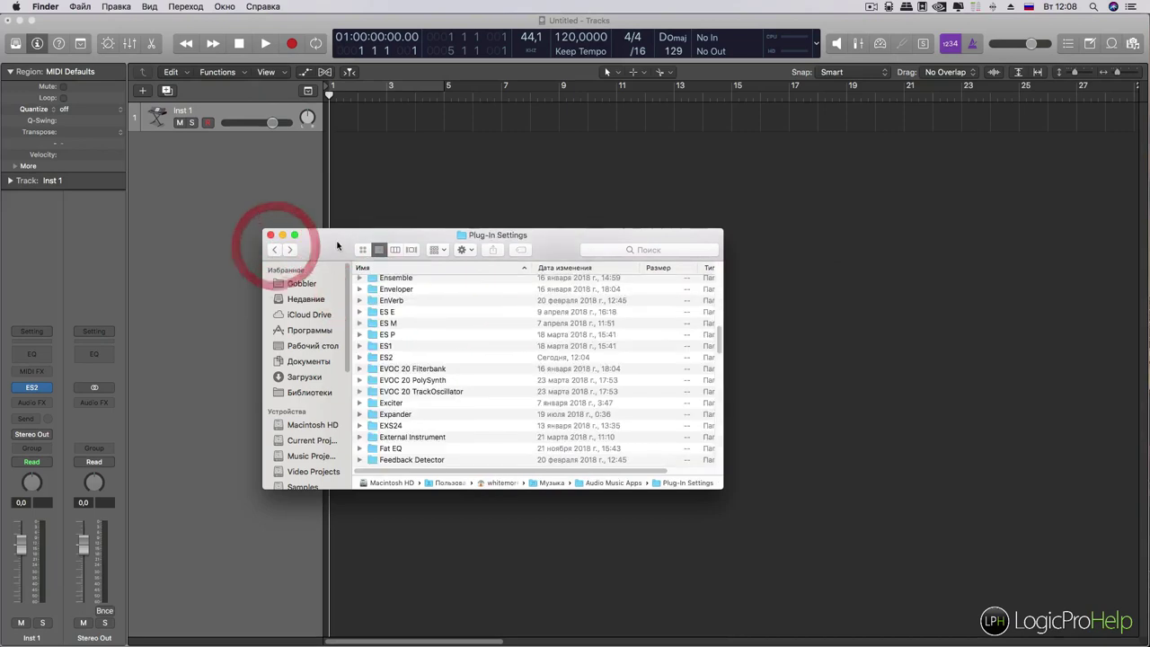
left_click_drag(338, 245, 318, 234)
scroll(383, 333, "up", 10)
scroll(383, 333, "down", 10)
scroll(397, 274, "down", 10)
scroll(398, 347, "up", 10)
scroll(414, 401, "up", 10)
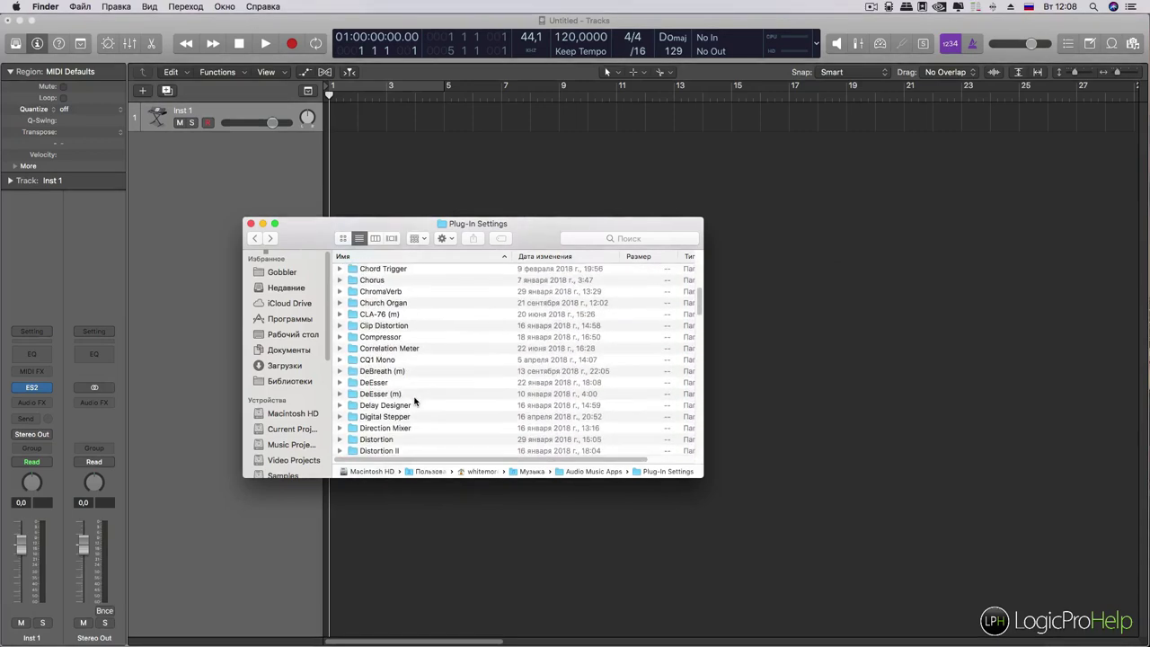
scroll(395, 396, "down", 5)
double_click(371, 382)
left_click(255, 238)
scroll(435, 423, "down", 2)
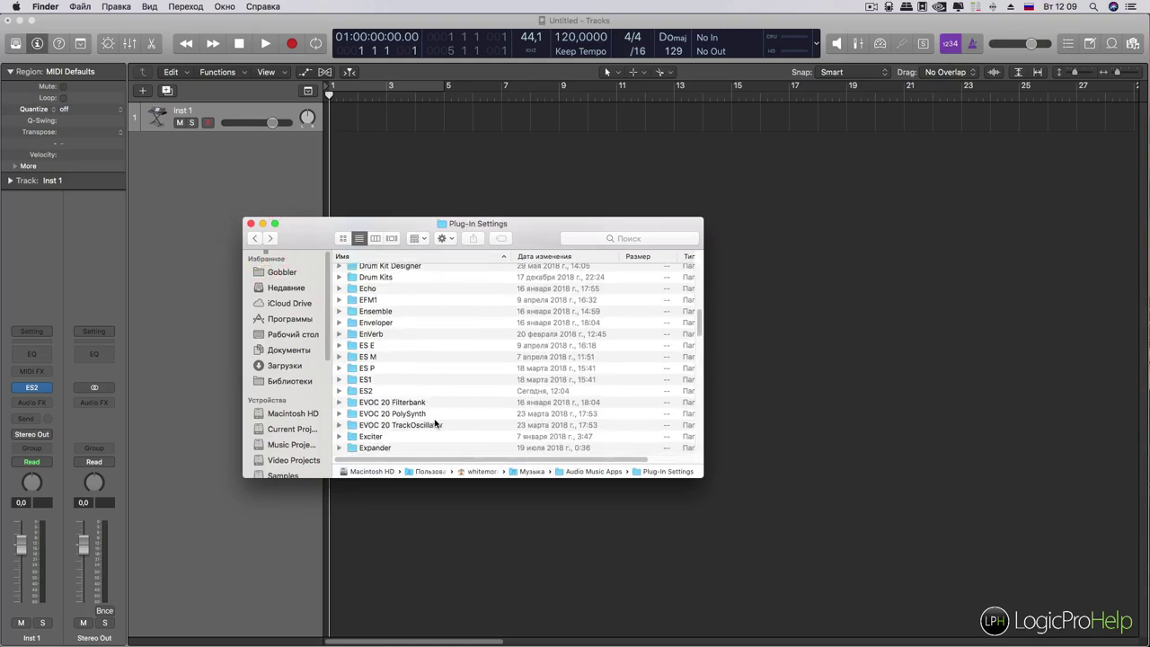
Open the ES2 folder inside Plug-In Settings and select the DJ Rx ES2 DNB Warfare Vol. 1 folder.
double_click(377, 391)
left_click(377, 268)
left_click_drag(408, 226, 523, 249)
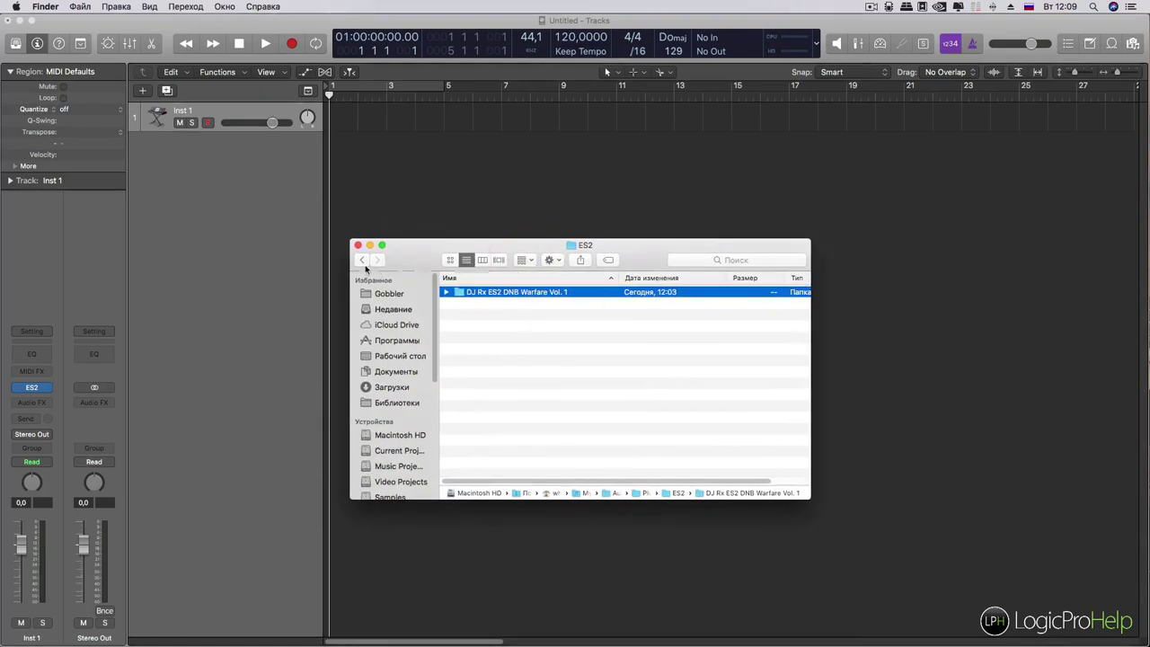
left_click_drag(396, 260, 379, 262)
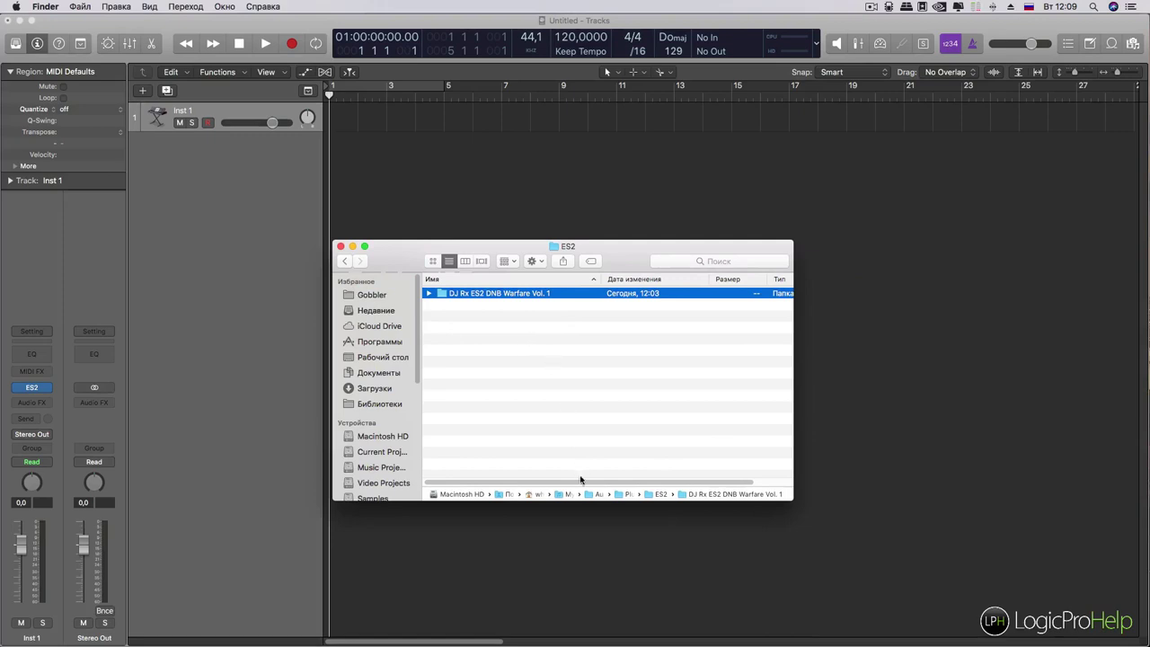
left_click(489, 320)
left_click(469, 294)
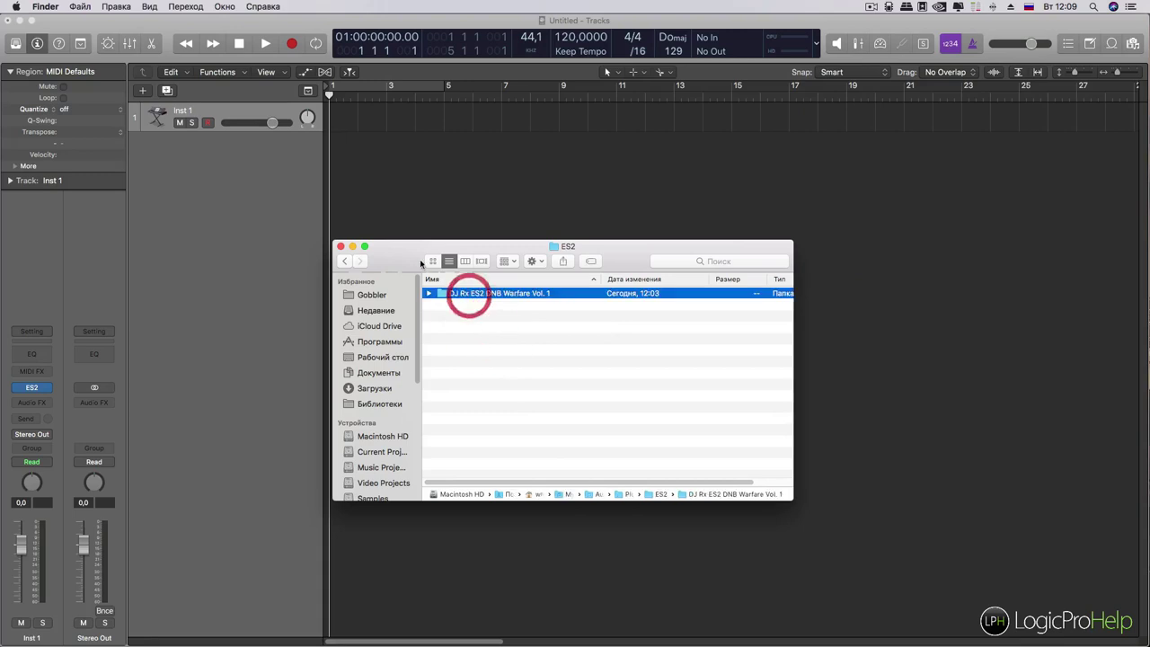
left_click_drag(412, 257, 399, 254)
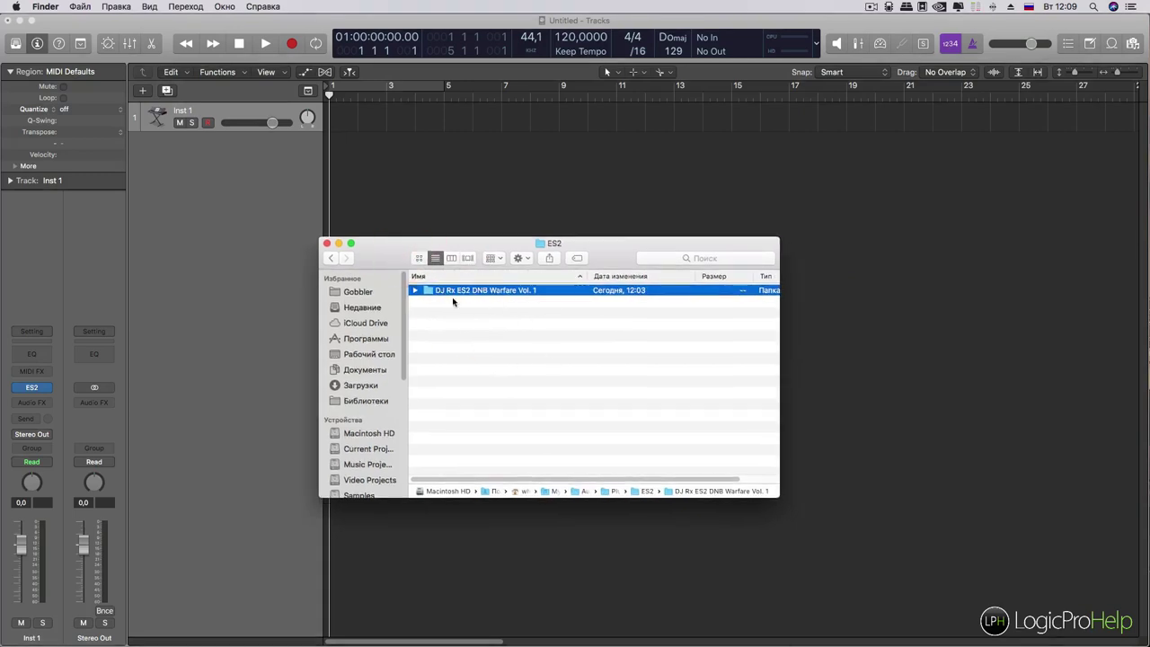
Return to Plug-In Settings and reopen the ES2 folder to check where the preset pack is stored.
left_click(330, 258)
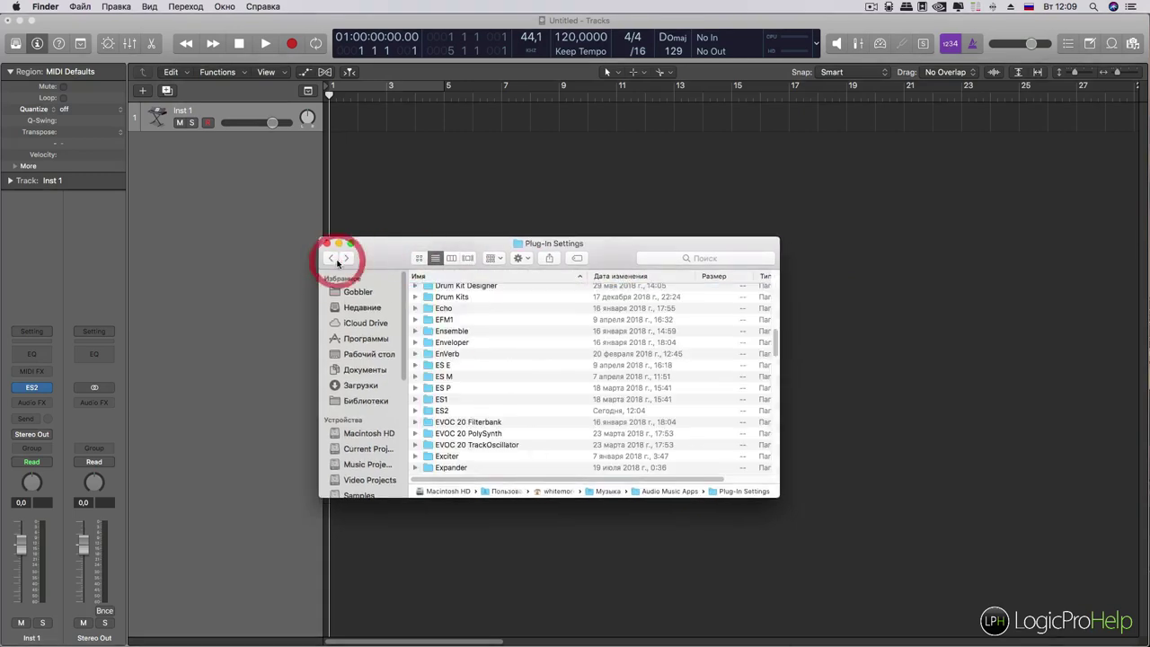
left_click(443, 410)
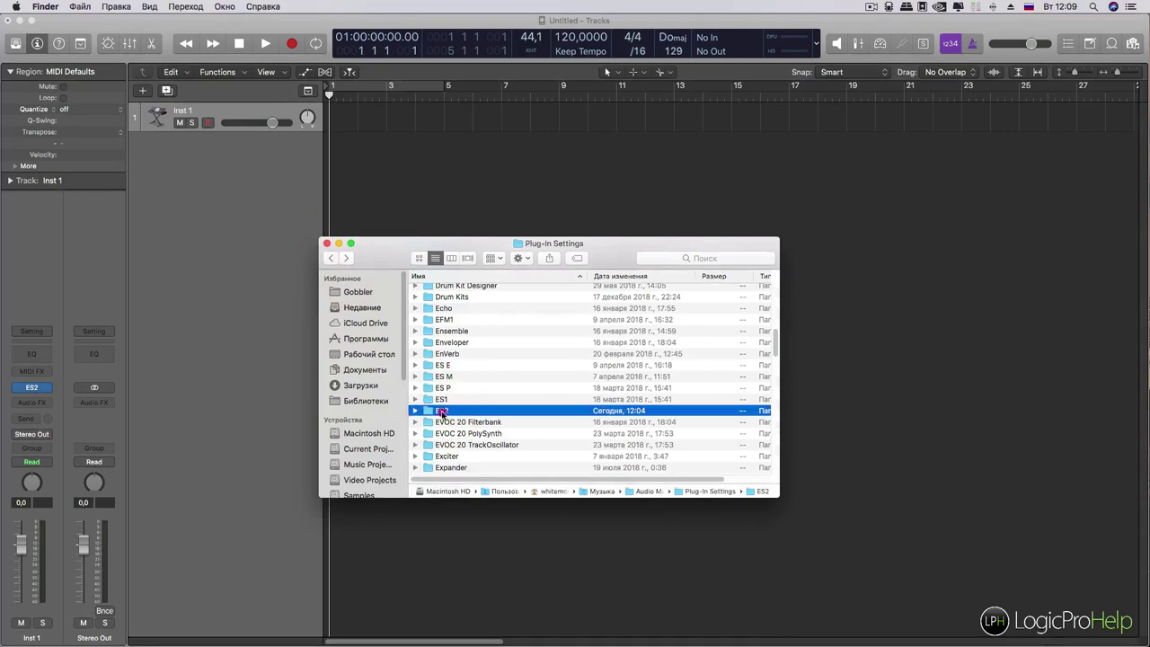
double_click(441, 410)
left_click(468, 290)
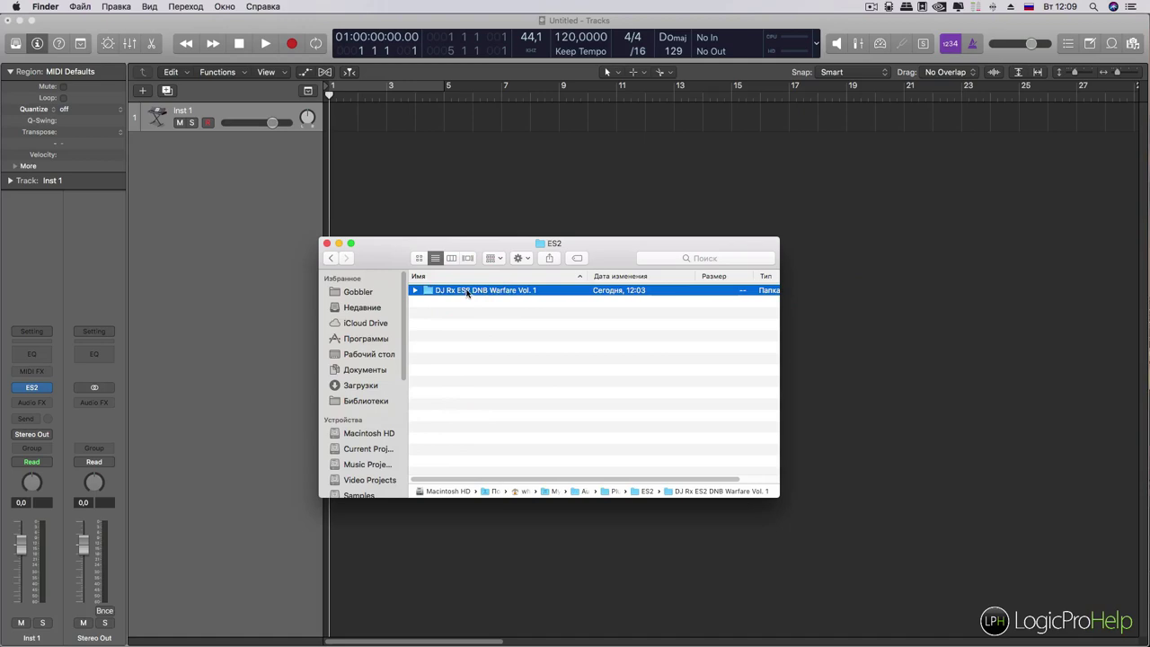
left_click(331, 258)
scroll(454, 377, "down", 2)
double_click(455, 415)
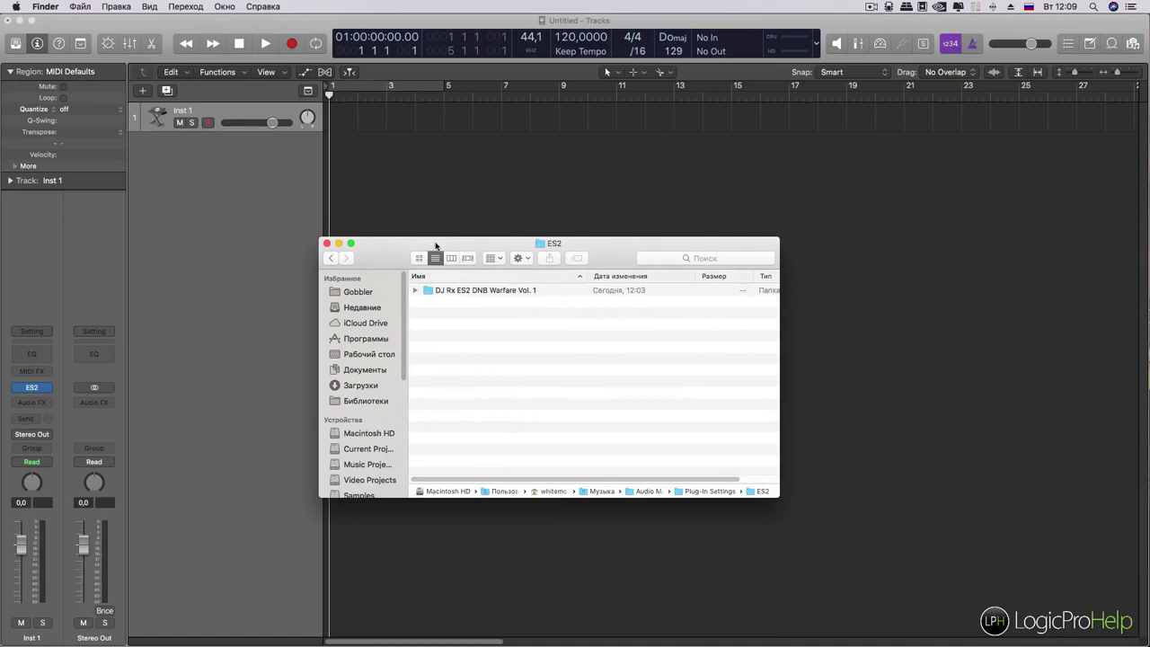
left_click_drag(437, 245, 404, 278)
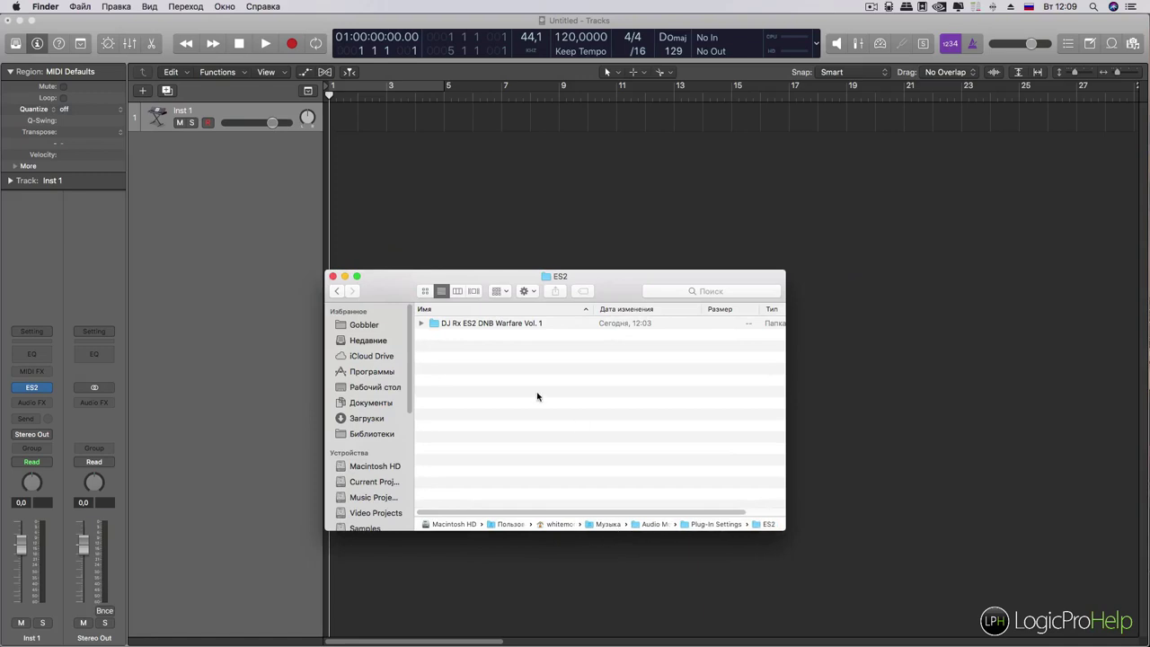
Switch back to Logic Pro X and open the ES2 plug-in on the Inst 1 track.
left_click(456, 324)
left_click(235, 162)
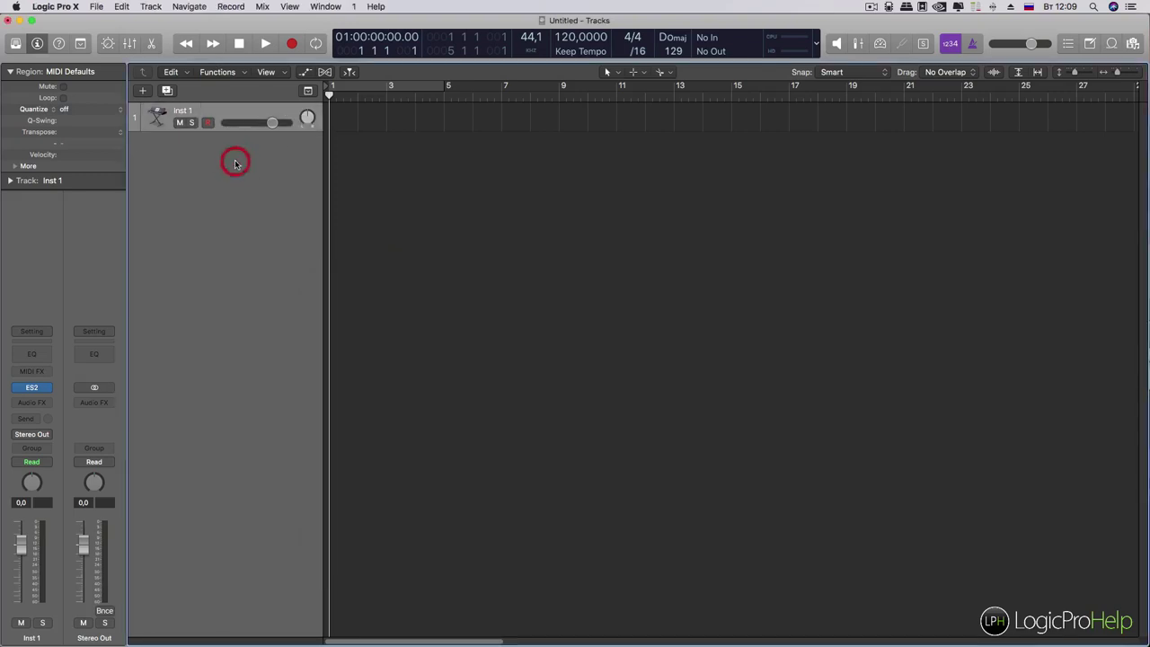
left_click(31, 387)
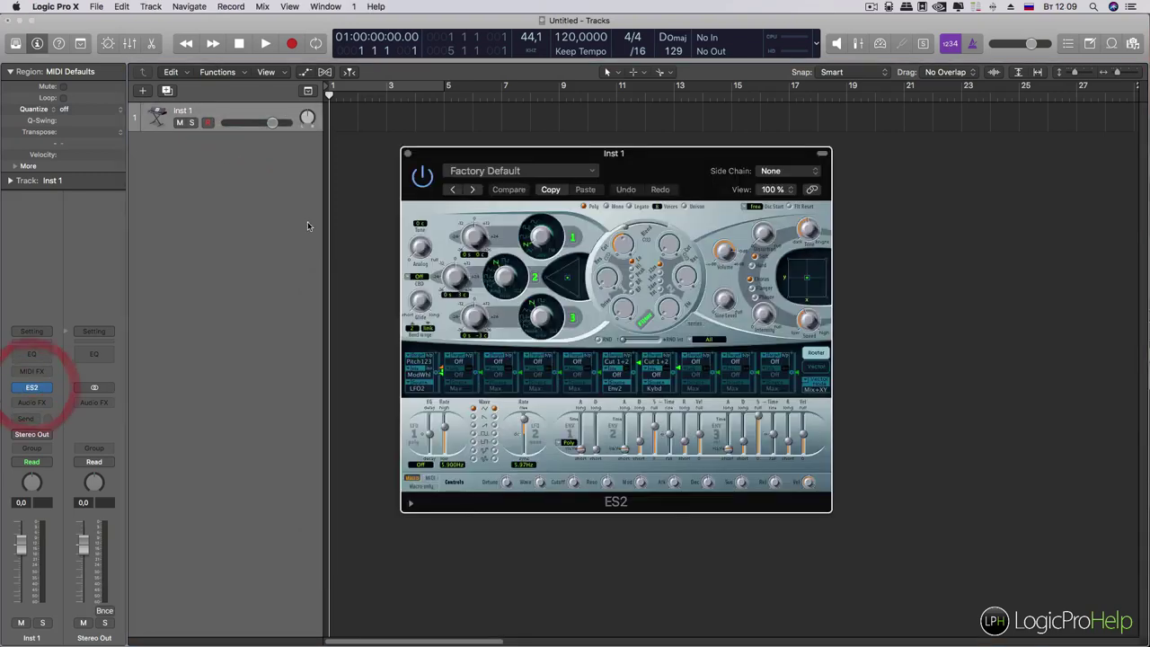
Examine the DJ Rx ES2 DNB Warfare Vol. 1 presets in the ES2 preset list and close it without loading one.
left_click(530, 171)
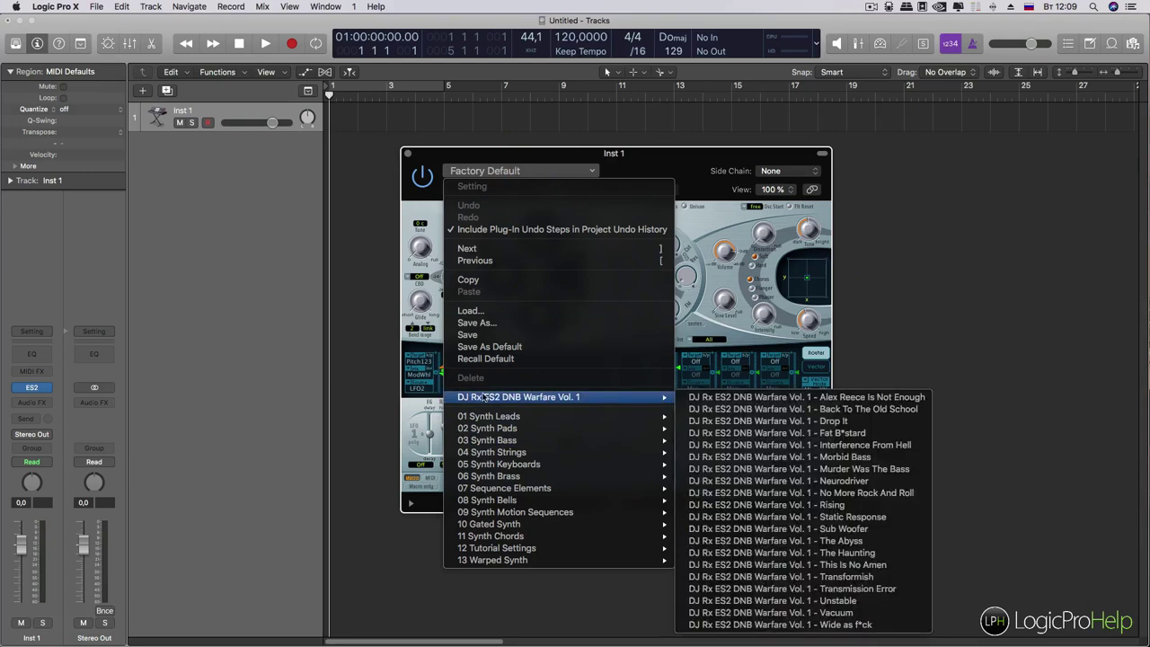
mouse_move(493, 398)
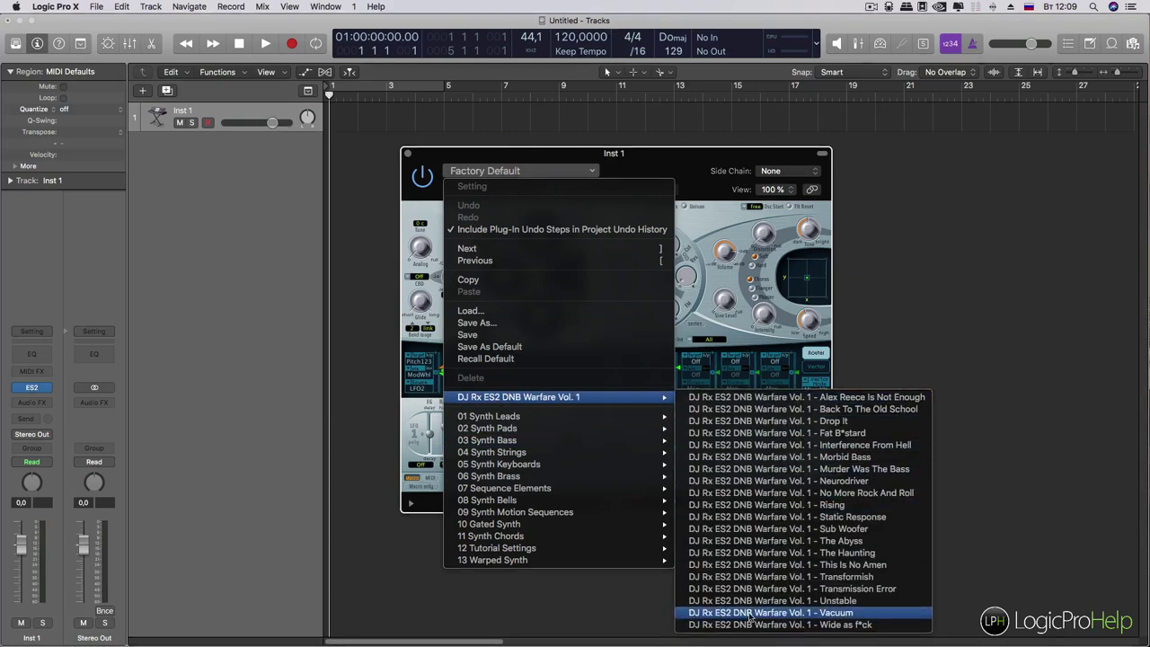
left_click(917, 336)
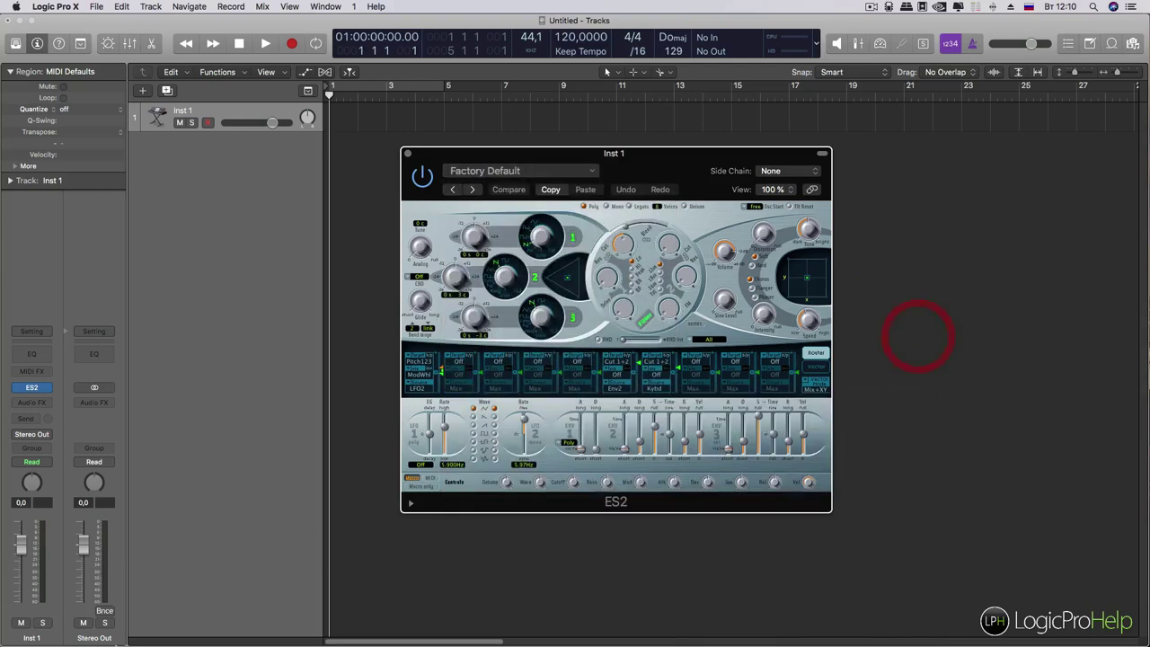
Switch to Finder, look through the preset files in the DJ Rx ES2 DNB Warfare Vol. 1 folder, and return to the ES2 folder.
left_click(47, 628)
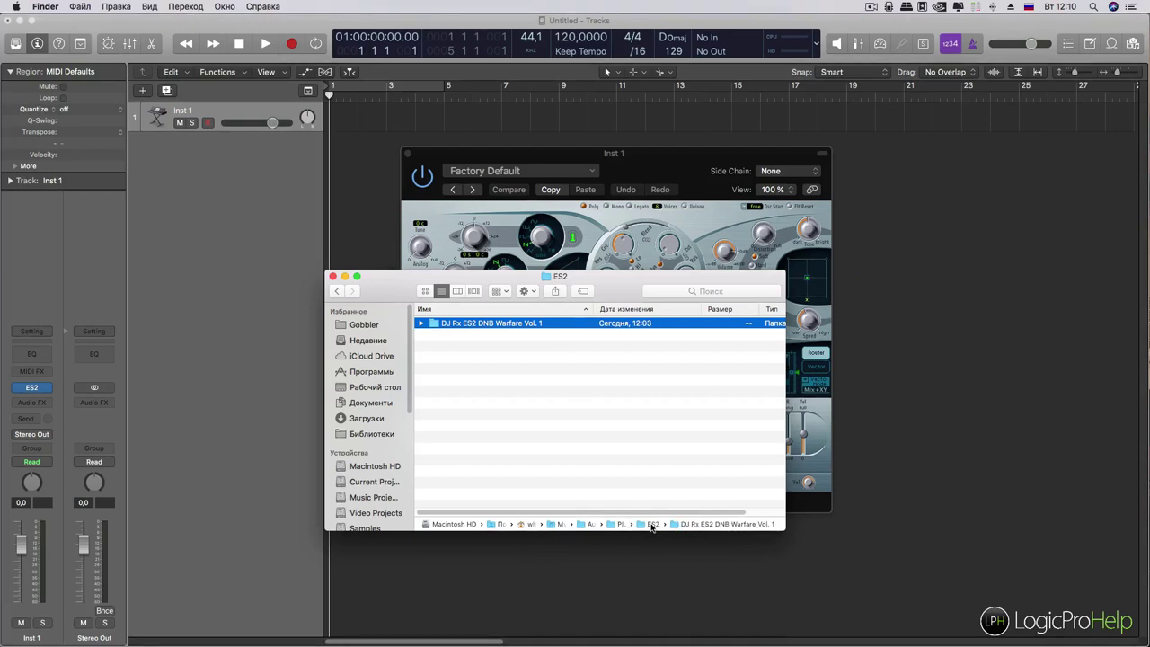
double_click(503, 328)
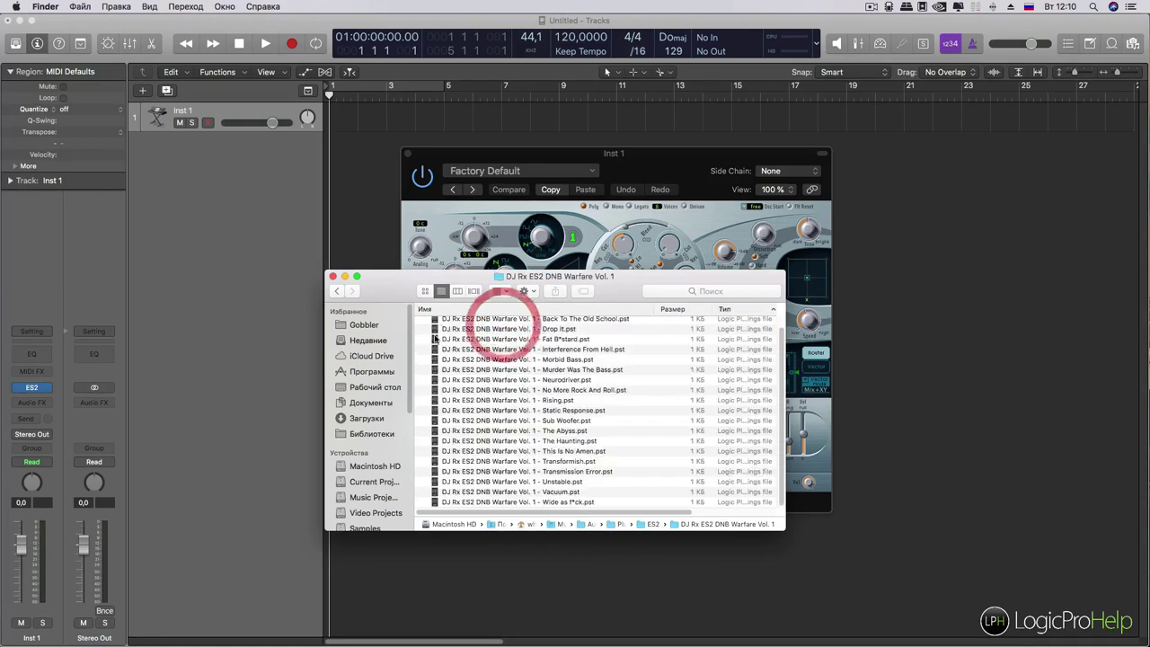
left_click(336, 291)
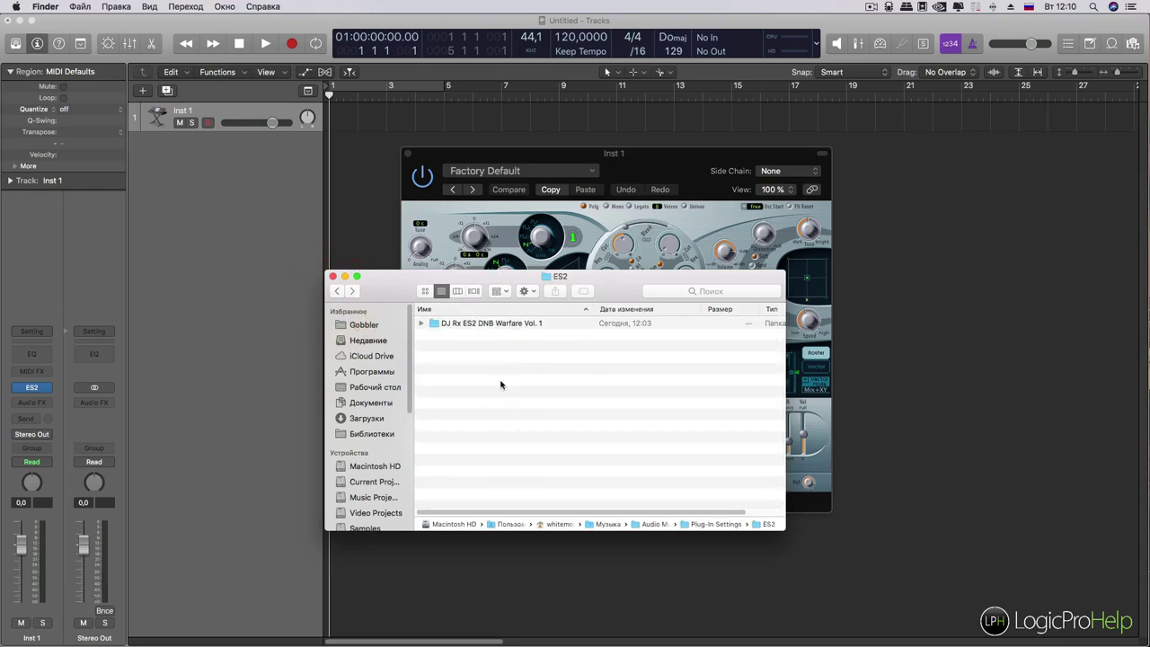
Uncover the ES2 plug-in's preset selector behind the Finder window and check its preset categories in Logic Pro X without loading a preset.
left_click_drag(370, 285, 392, 334)
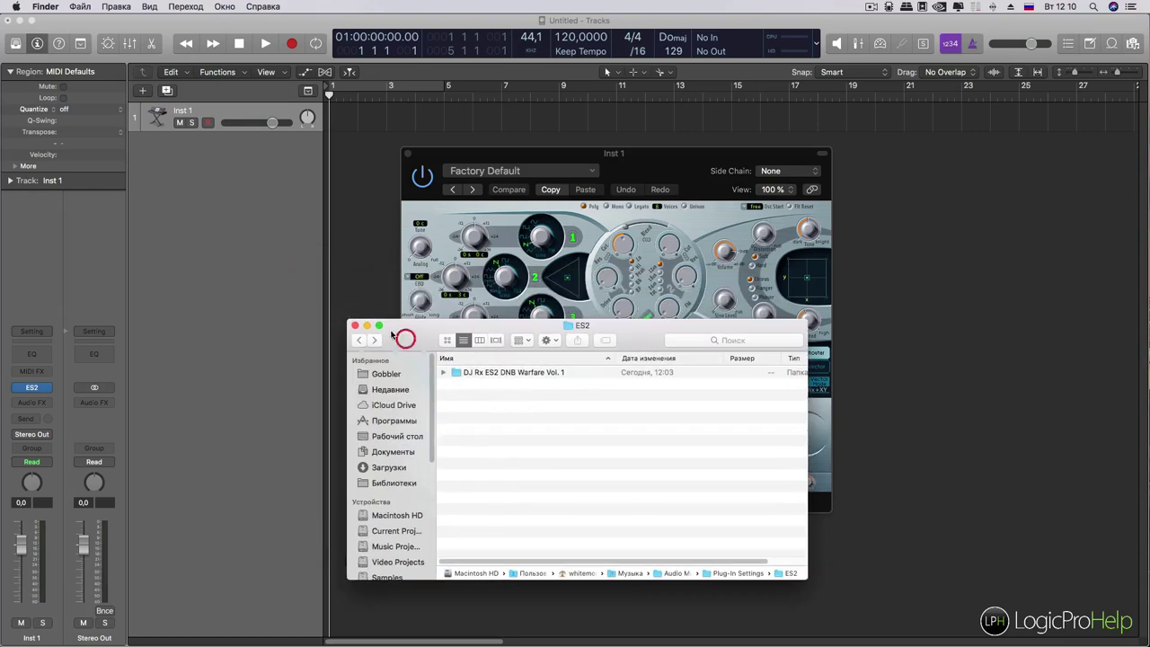
left_click(505, 173)
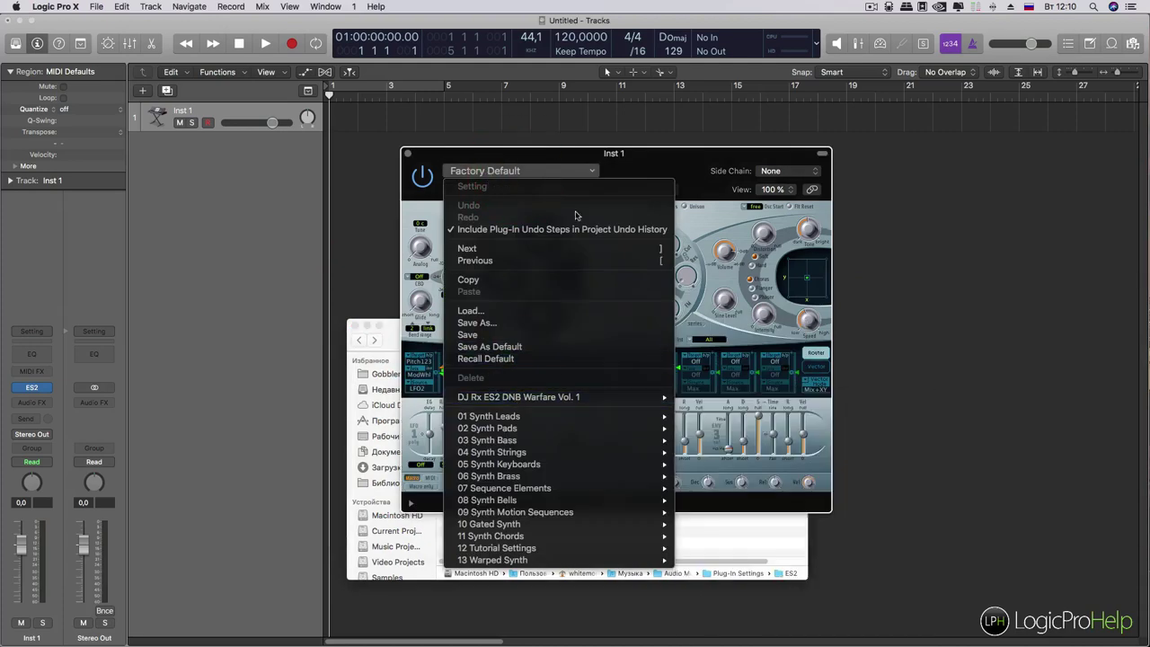
left_click(487, 162)
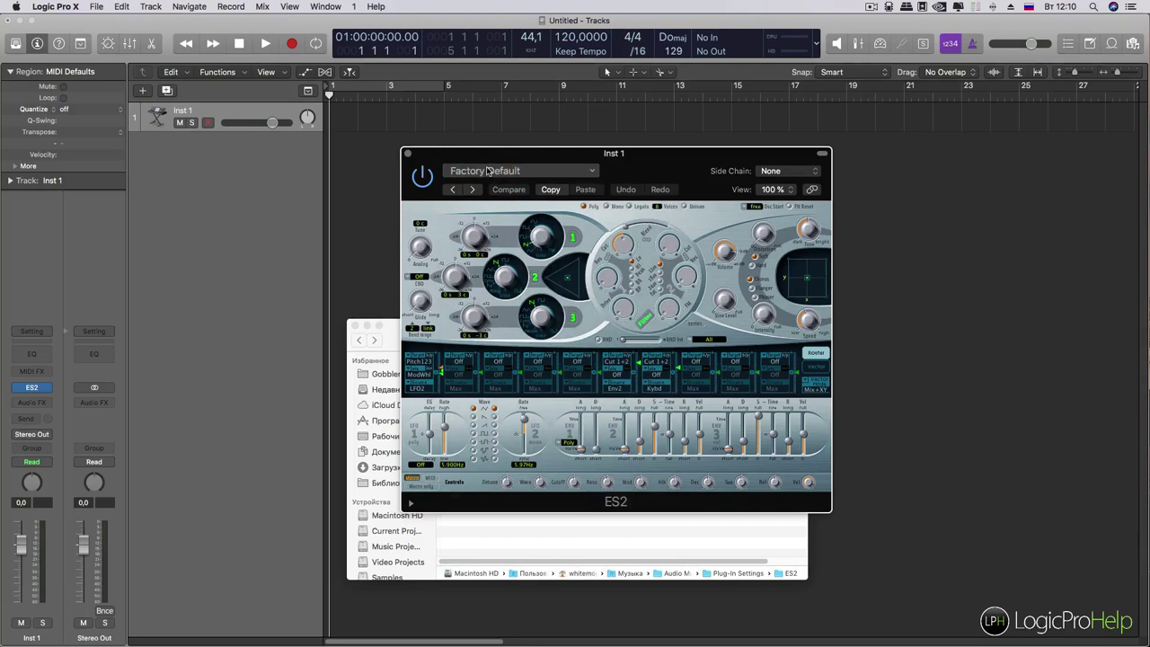